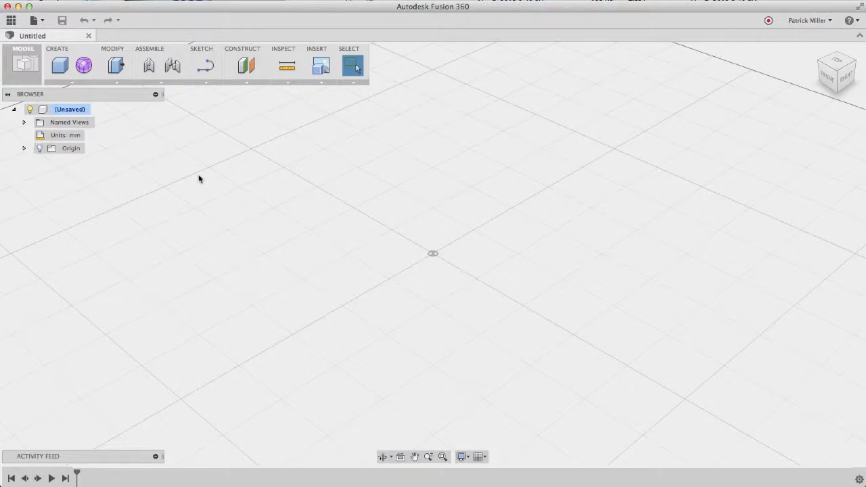
Step: Switch to the image viewer to examine the front and right shaver sketches, and return to Fusion 360
key("super+Tab")
key("super+Tab")
key("super+Tab")
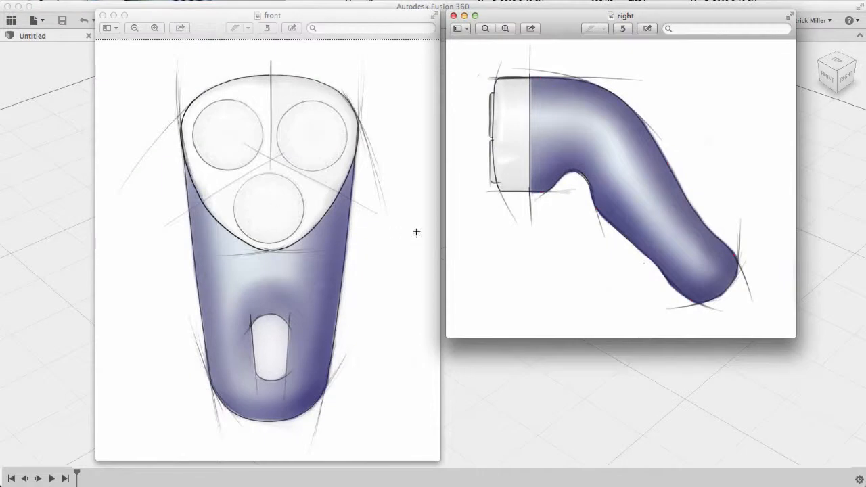
left_click_drag(331, 14, 310, 17)
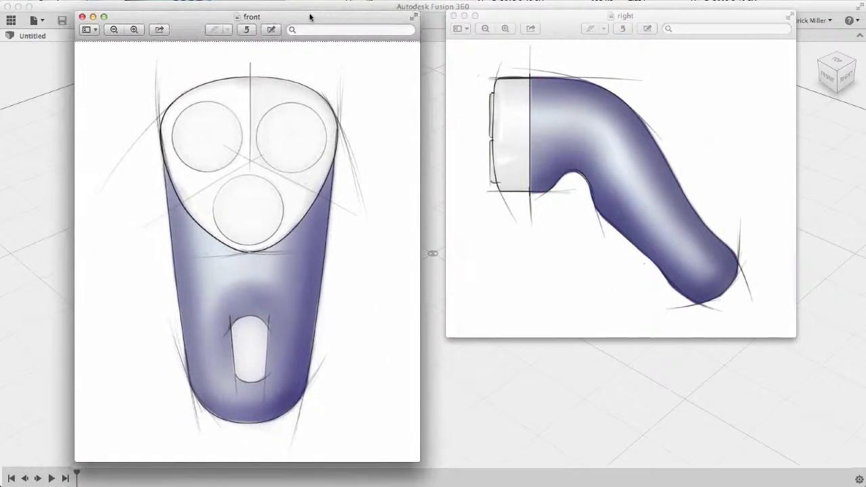
key("super+Tab")
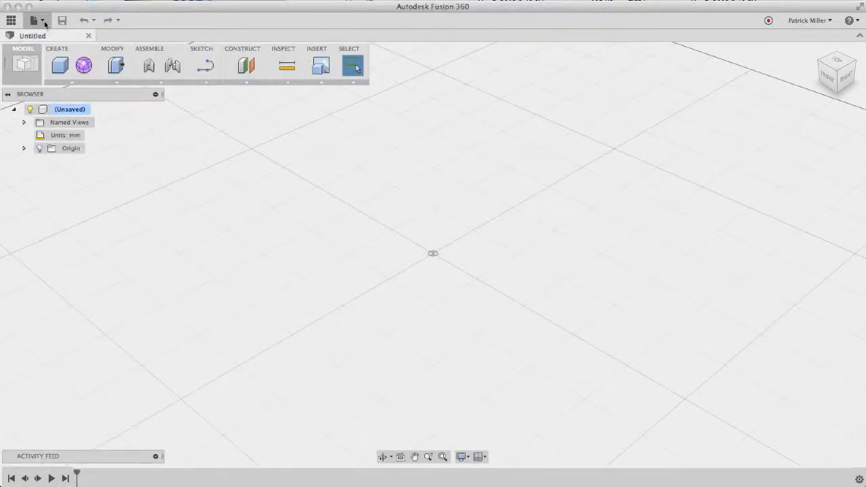
Step: Create a new design and attach the "front" image from the Videos folder as a canvas on the vertical XY origin plane
left_click(39, 21)
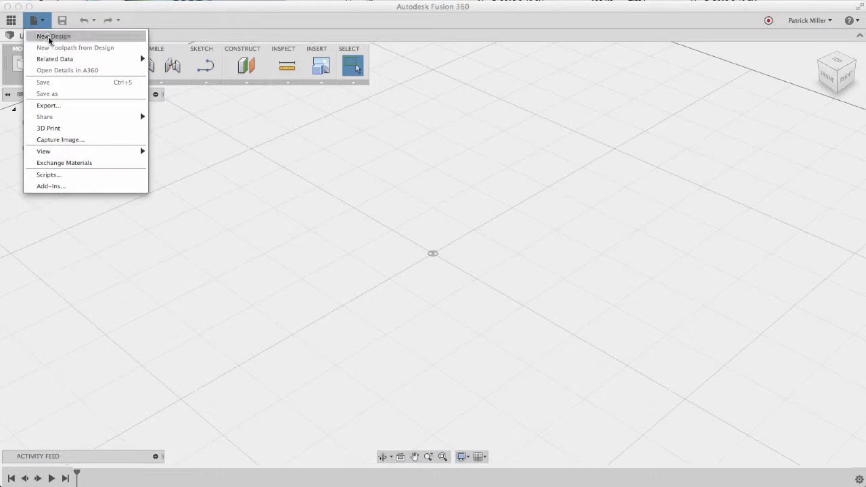
left_click(48, 36)
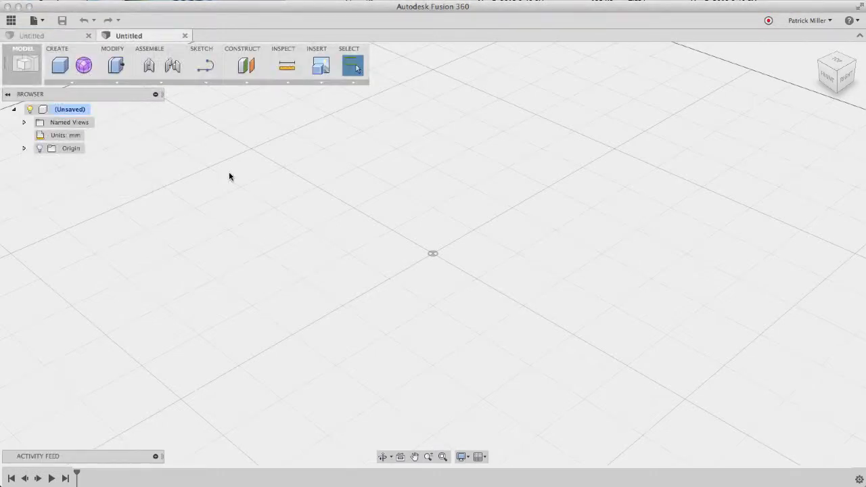
left_click(321, 83)
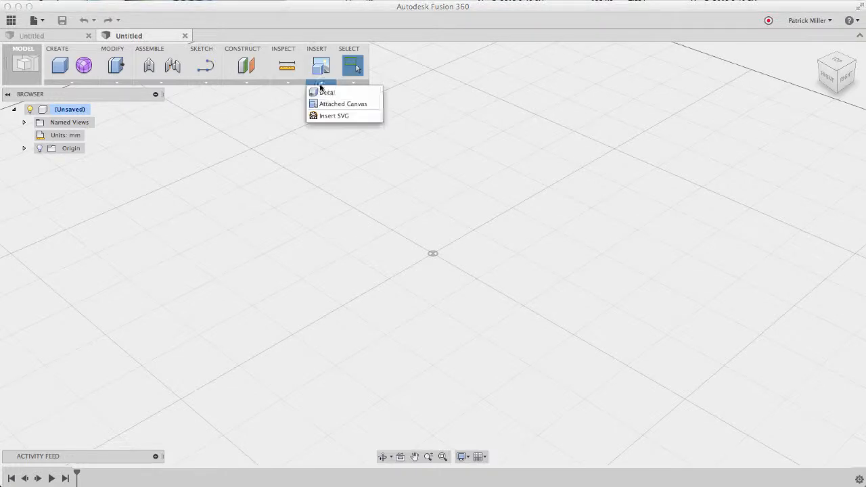
left_click(335, 104)
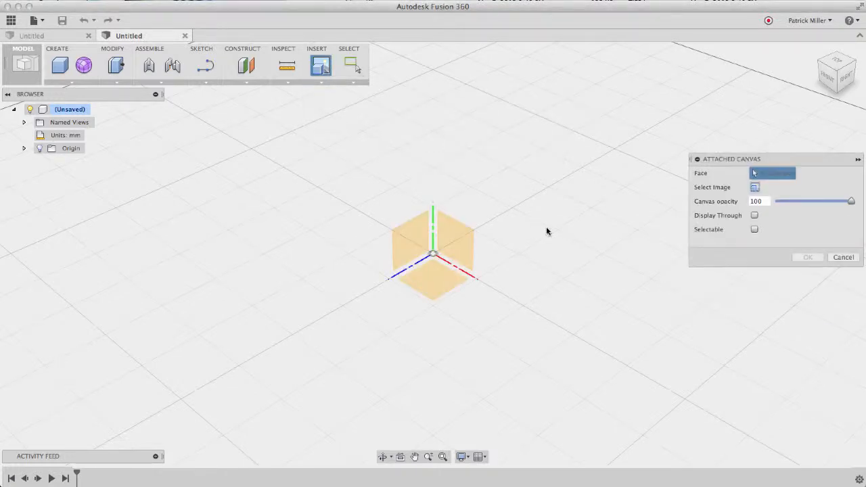
left_click(456, 247)
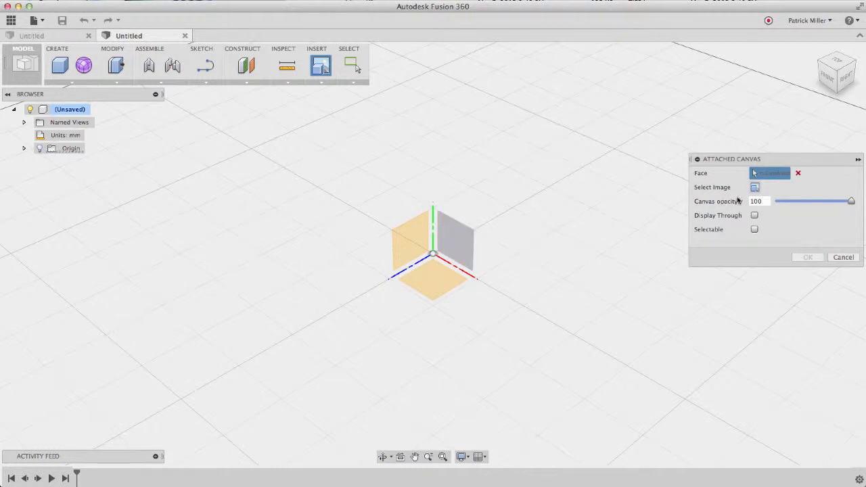
left_click(754, 188)
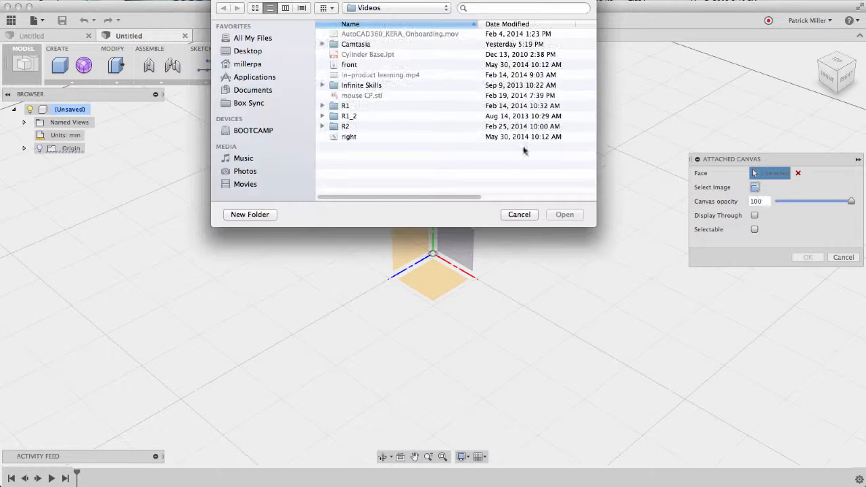
left_click(351, 65)
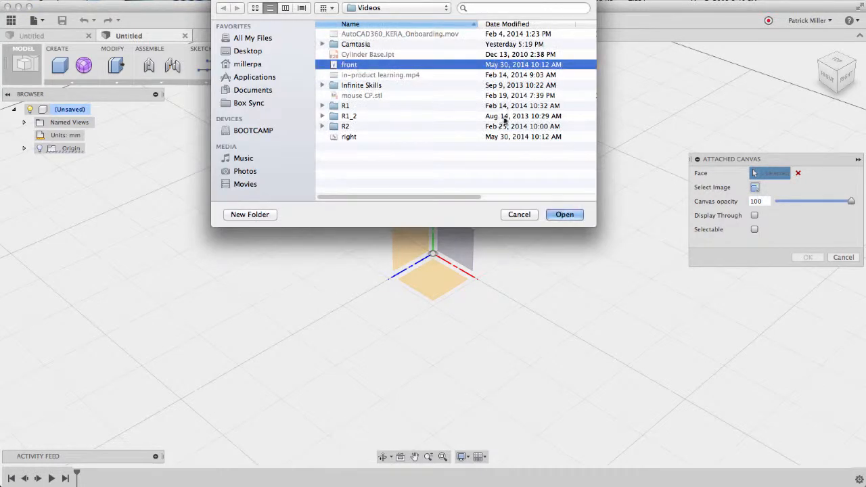
left_click(564, 215)
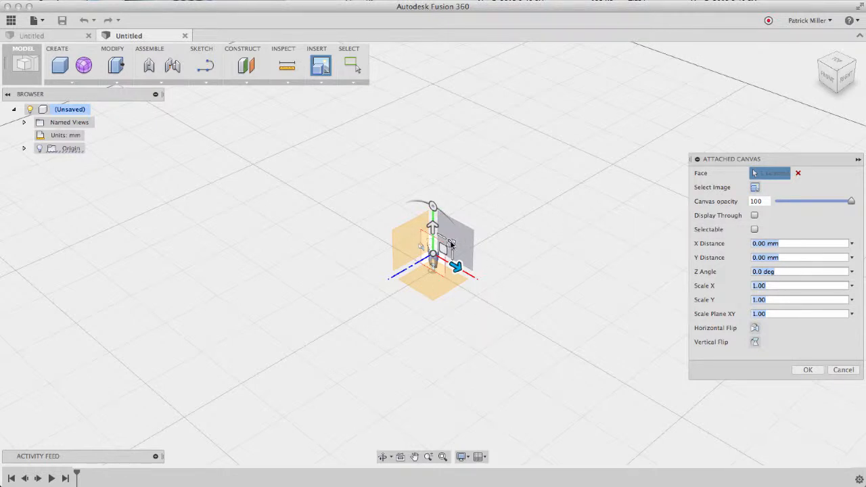
Step: Enlarge the front canvas uniformly to a scale of about 5.21, with 48 opacity and Display Through enabled
left_click_drag(466, 240, 701, 116)
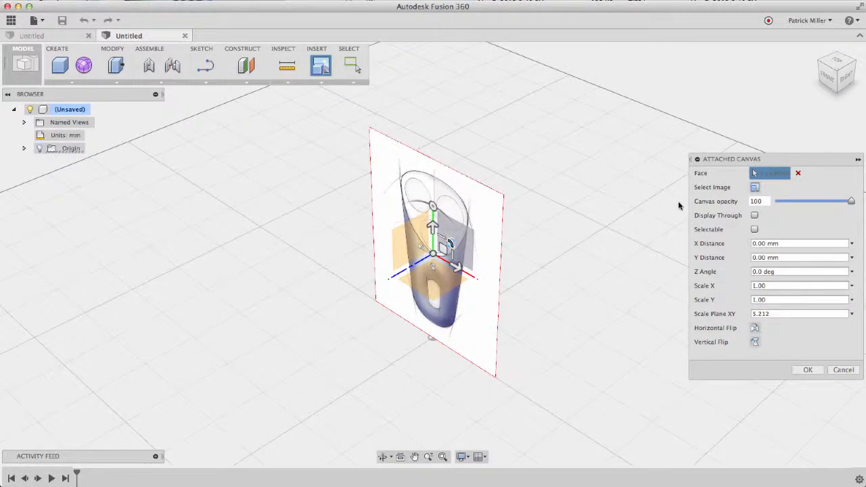
left_click_drag(851, 202, 809, 206)
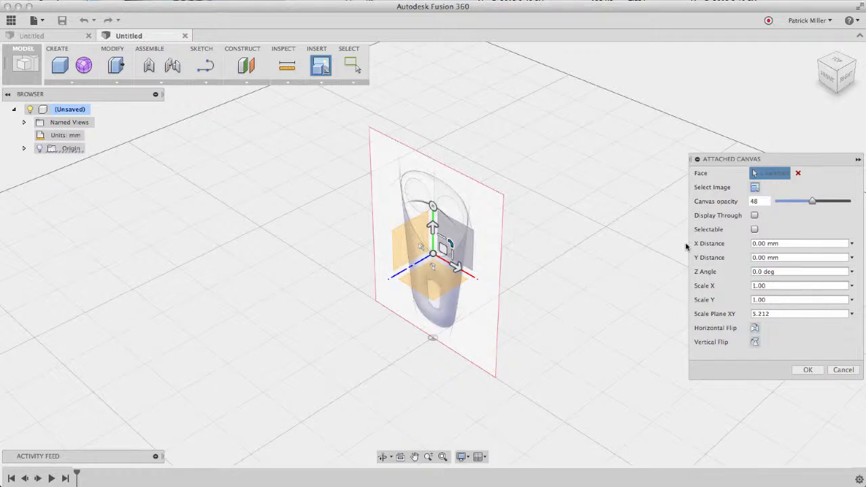
left_click(754, 215)
left_click(807, 371)
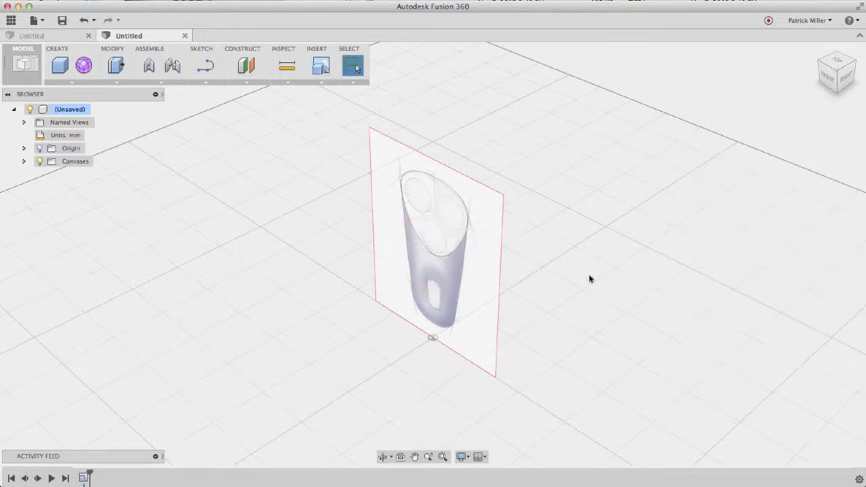
Step: Calibrate the front canvas by setting the distance between the two side edges of the shaver head to 50 mm
scroll(587, 278, "left", 5, "shift")
scroll(587, 278, "right", 4, "shift")
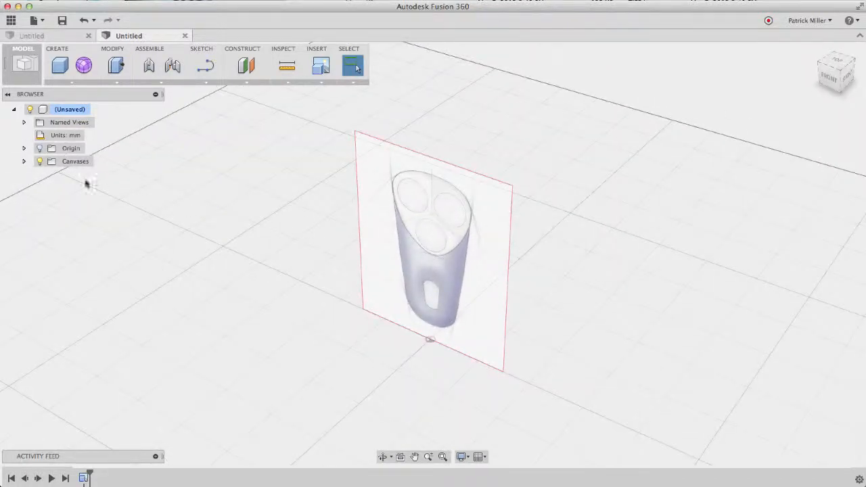
left_click(23, 161)
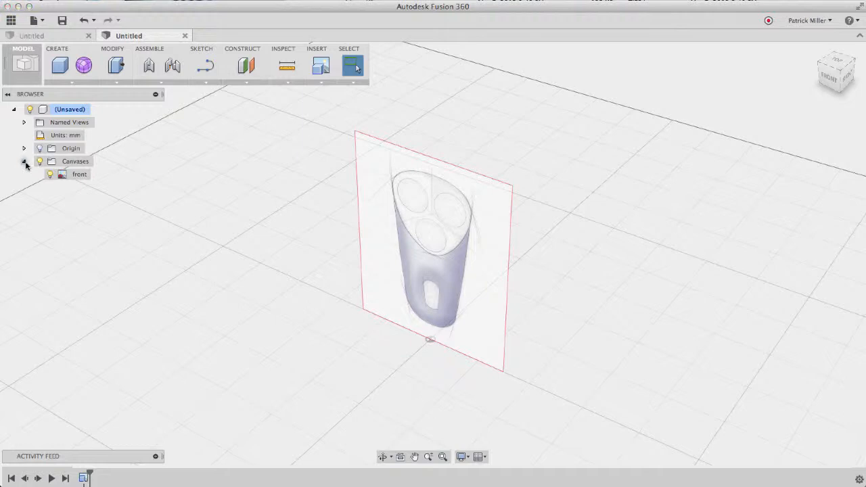
right_click(80, 174)
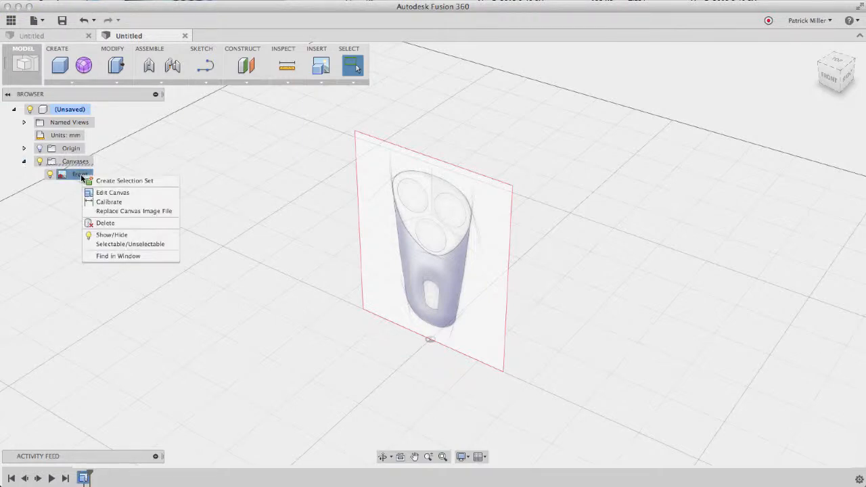
left_click(122, 205)
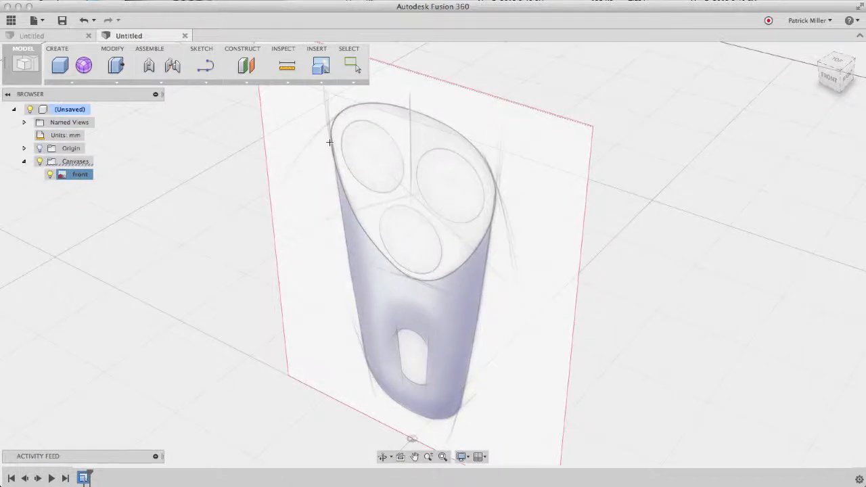
left_click(330, 135)
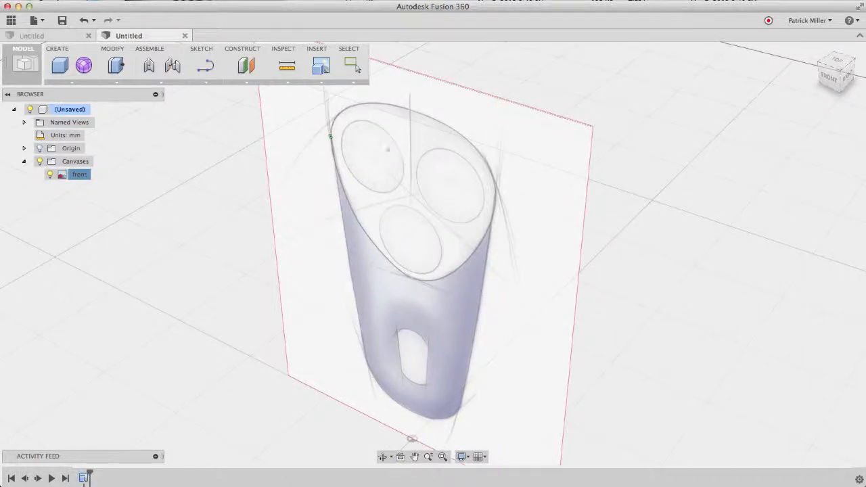
left_click(494, 197)
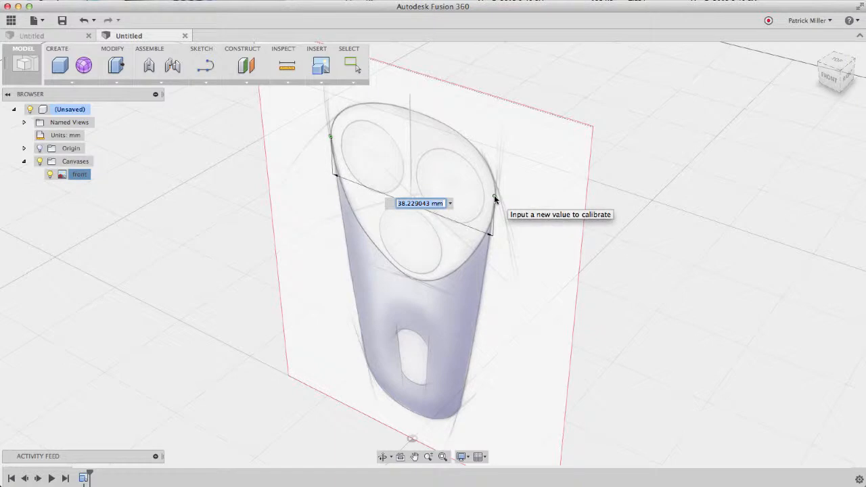
type("50")
key("Return")
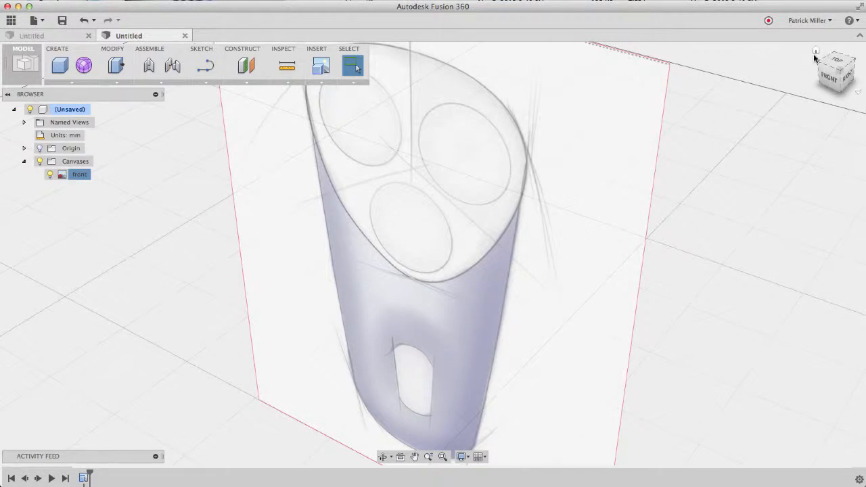
Step: Attach the "right" image as a second canvas on the vertical YZ origin plane
left_click(815, 51)
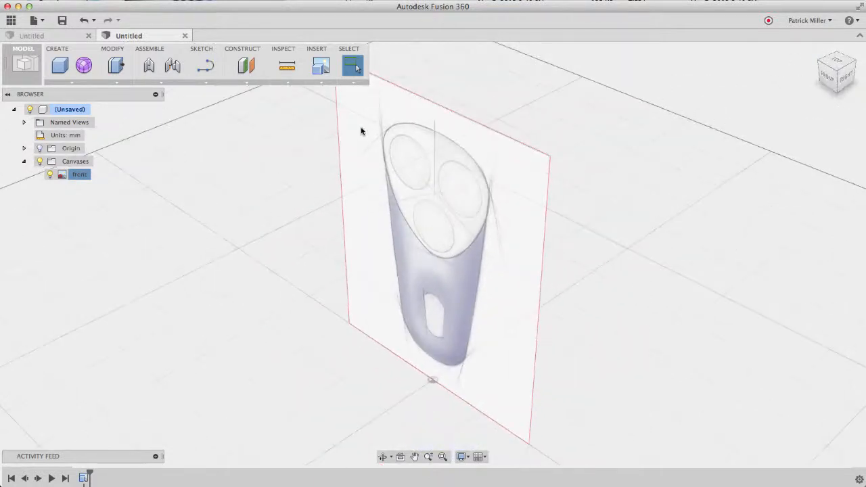
left_click(325, 84)
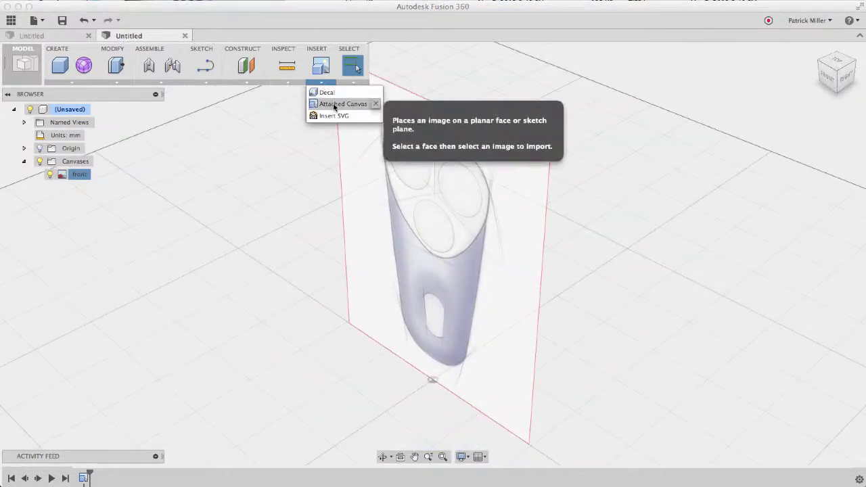
left_click(334, 106)
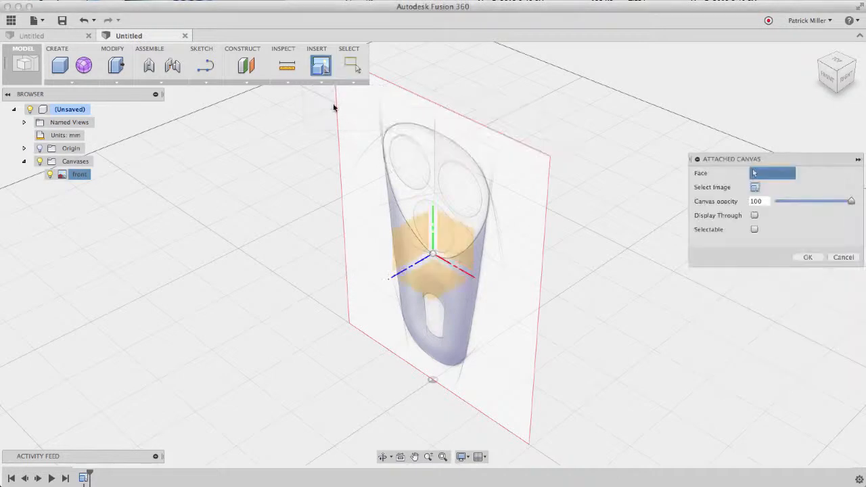
left_click(412, 244)
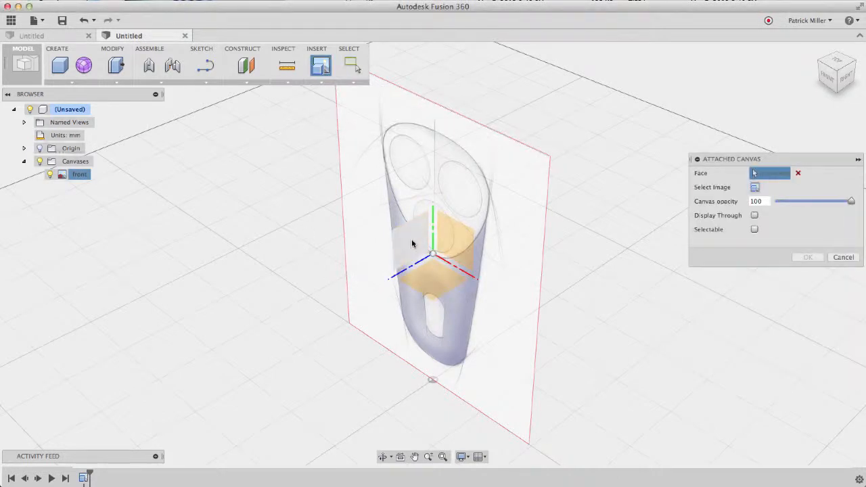
left_click(755, 187)
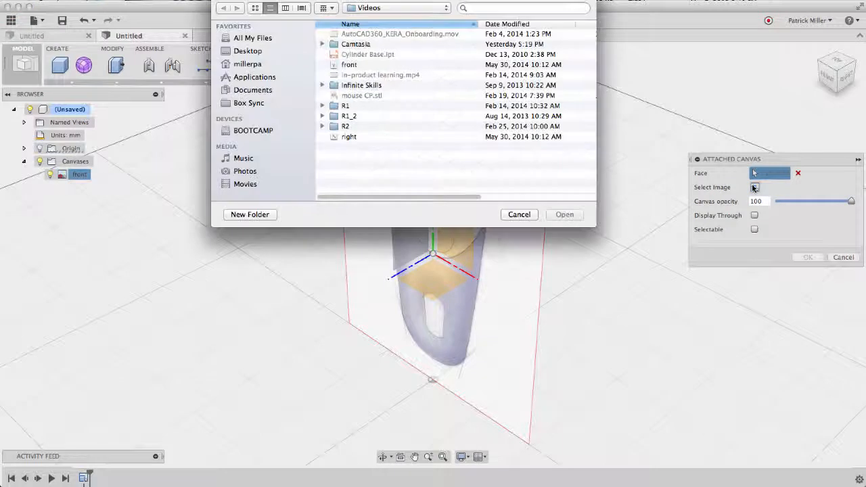
left_click(350, 137)
left_click(561, 214)
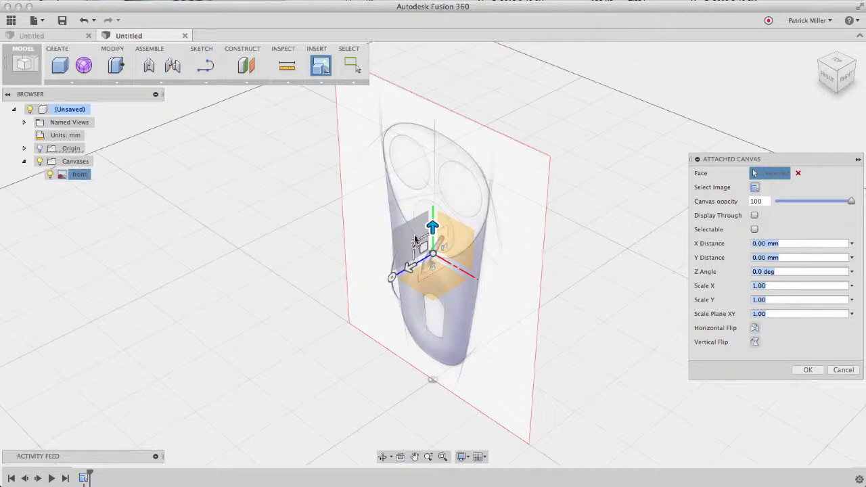
Step: Enlarge the right canvas uniformly to a scale of about 3.46 and rotate it to -90 degrees
left_click(414, 243)
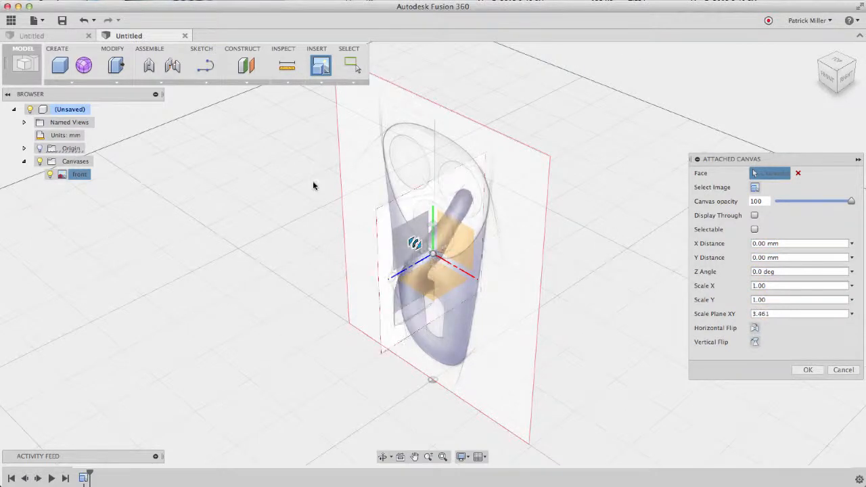
left_click(389, 292)
left_click_drag(392, 277, 433, 206)
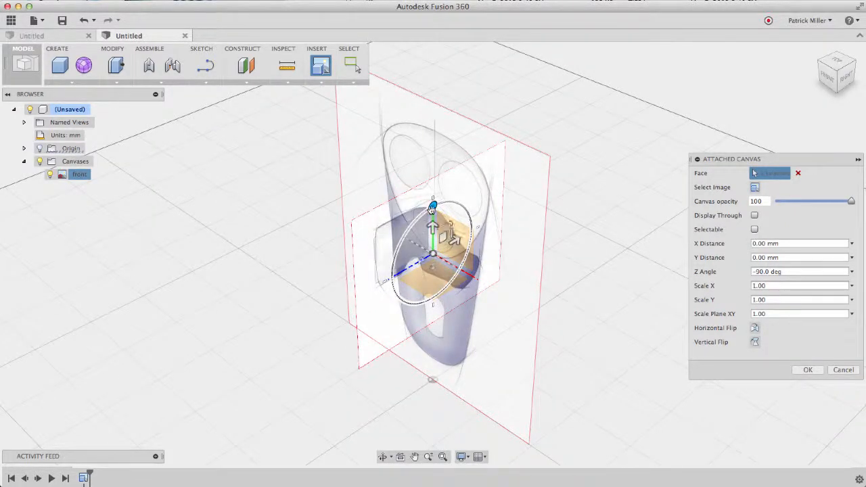
Step: Lower the right canvas's opacity to about 43 and enable Display Through for it
scroll(586, 307, "right", 5, "shift")
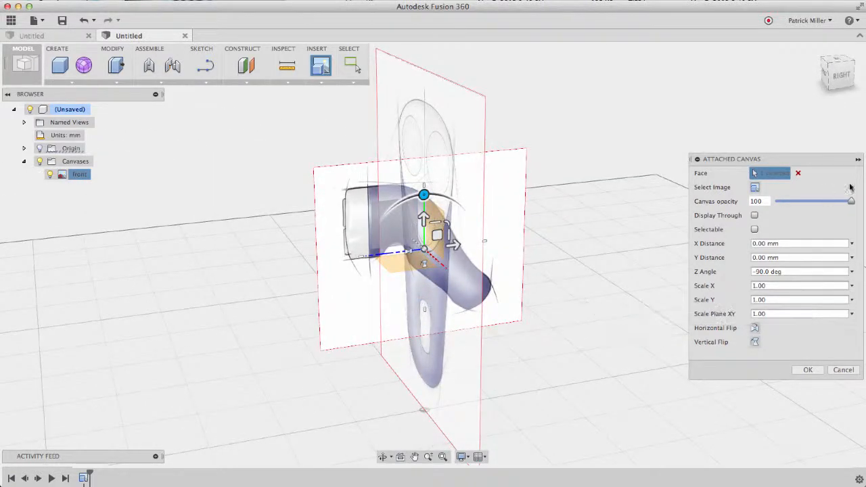
left_click(808, 203)
left_click(754, 215)
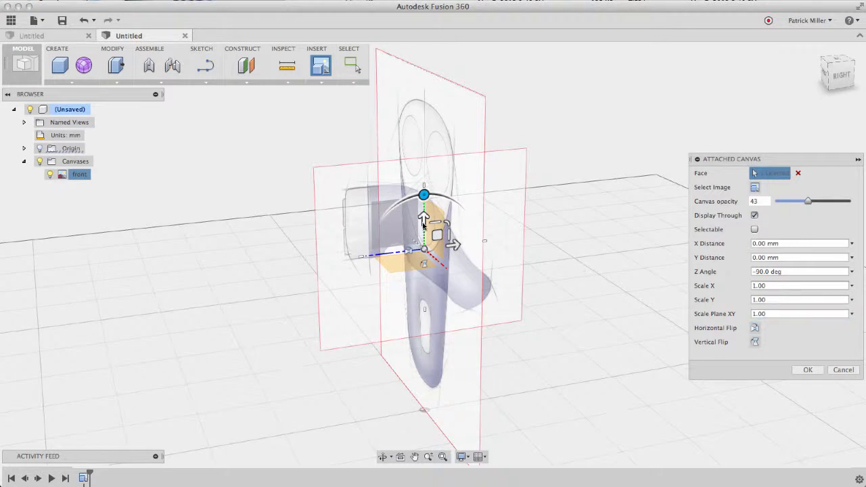
Step: Enlarge the right canvas and shift it about 4.1 mm in X and -0.6 mm in Y to align it with the front canvas
left_click_drag(449, 224, 460, 208)
left_click_drag(437, 234, 532, 208)
scroll(500, 238, "right", 5, "shift")
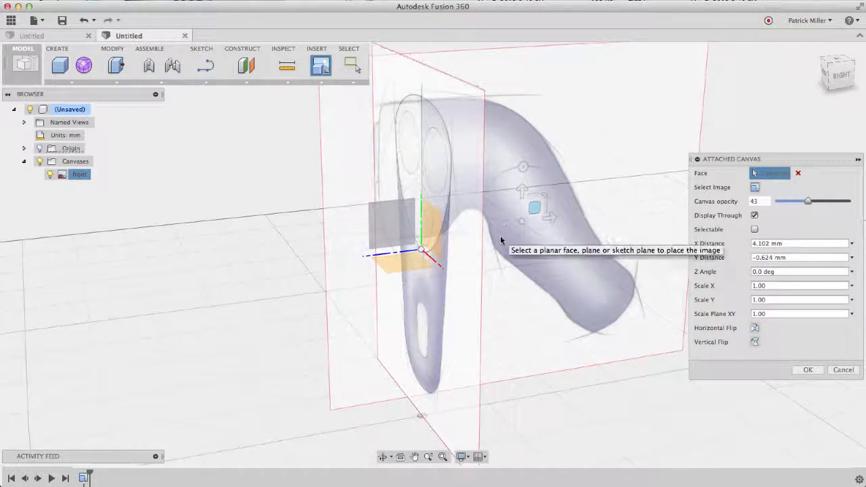
scroll(500, 239, "right", 10, "shift")
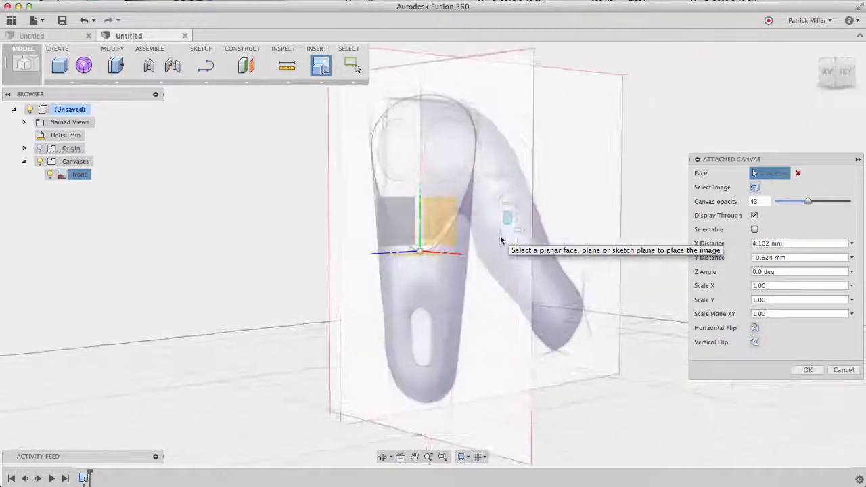
scroll(501, 239, "left", 10, "shift")
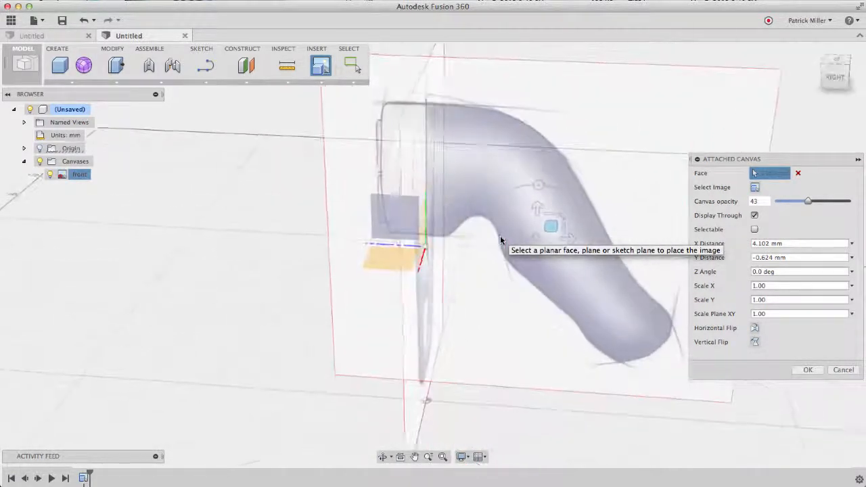
scroll(499, 239, "right", 8, "shift")
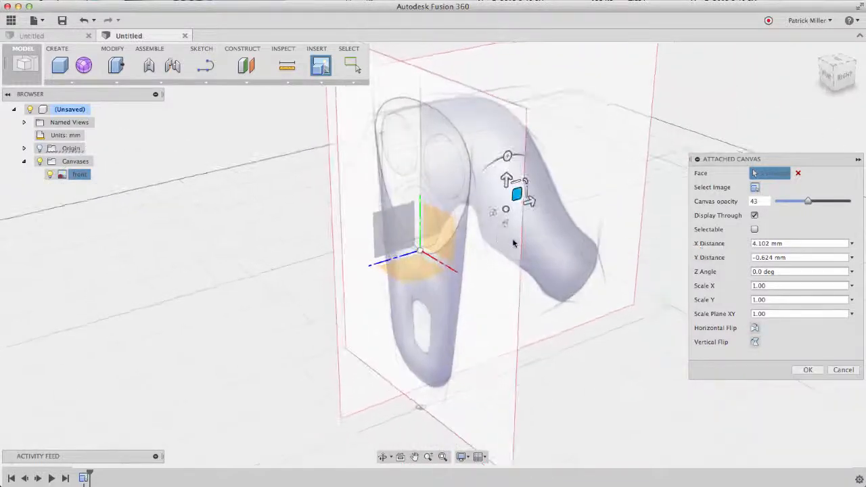
left_click(807, 370)
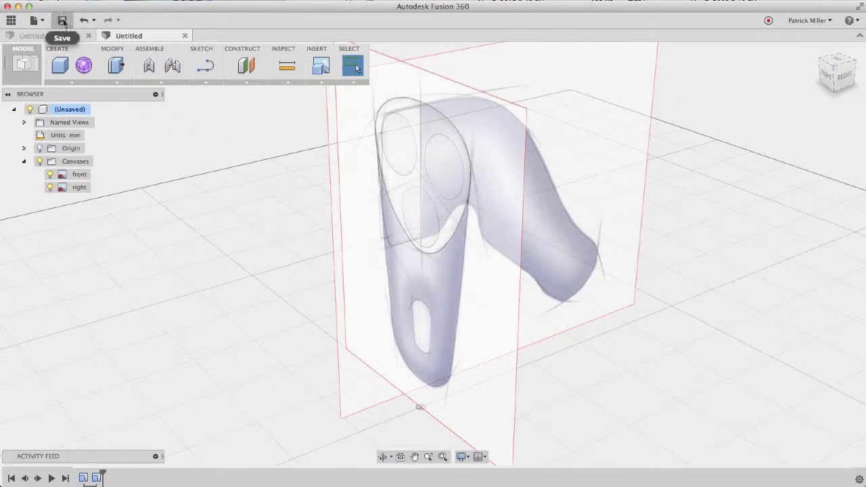
Step: Save the design as "shaver body" in Fusion LX Designs
left_click(62, 20)
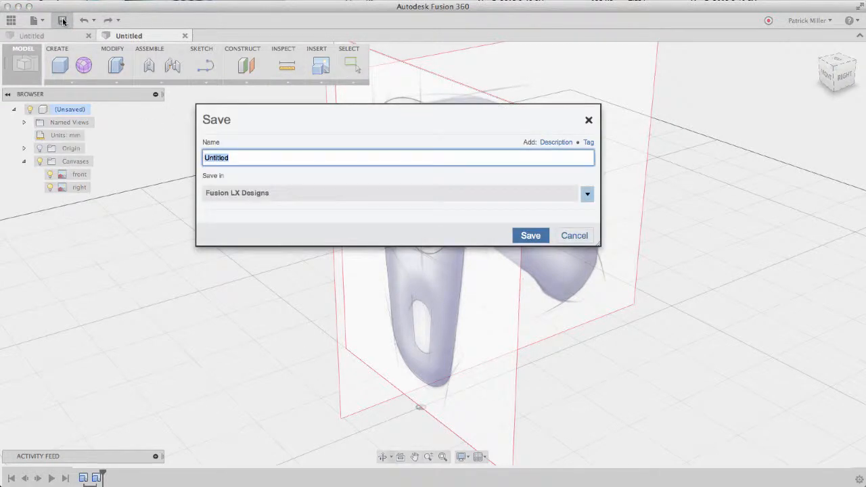
type("sh")
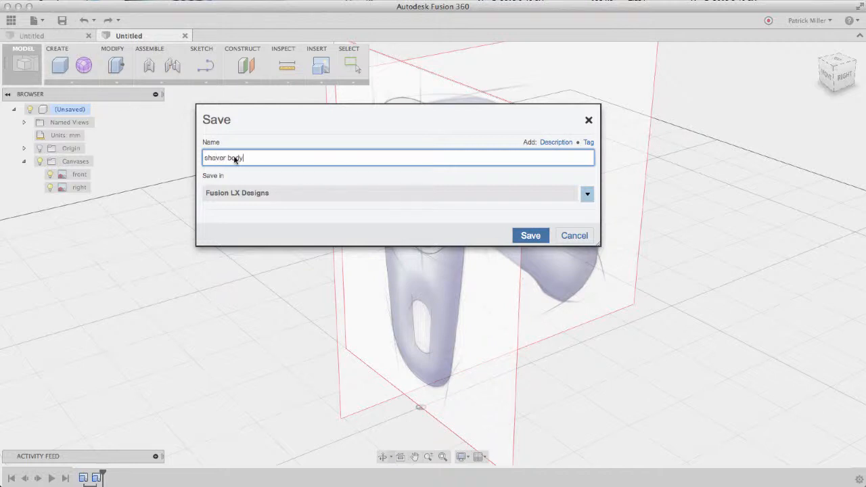
type("aver body")
left_click(531, 234)
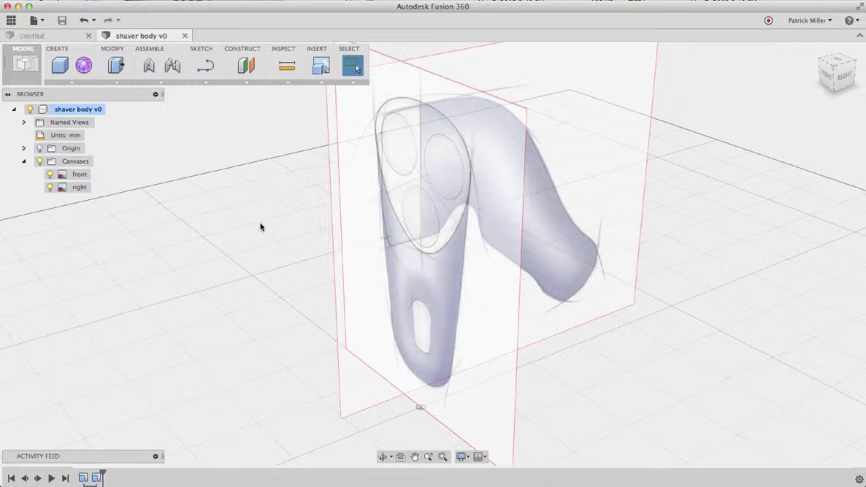
Step: Create a form and draw a T-spline cylinder base about 54 mm in diameter on the front plane, centred on the sketched shaver head
scroll(497, 217, "right", 10, "shift")
scroll(498, 221, "left", 10, "shift")
scroll(498, 222, "left", 3, "shift")
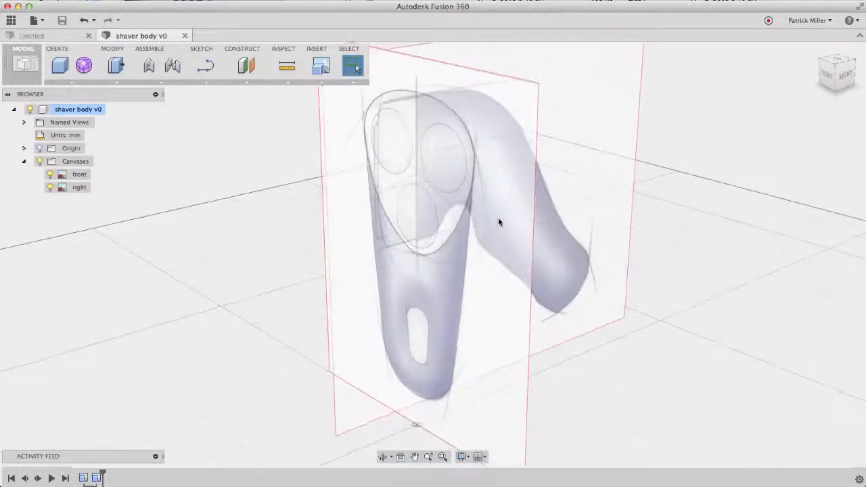
left_click(88, 72)
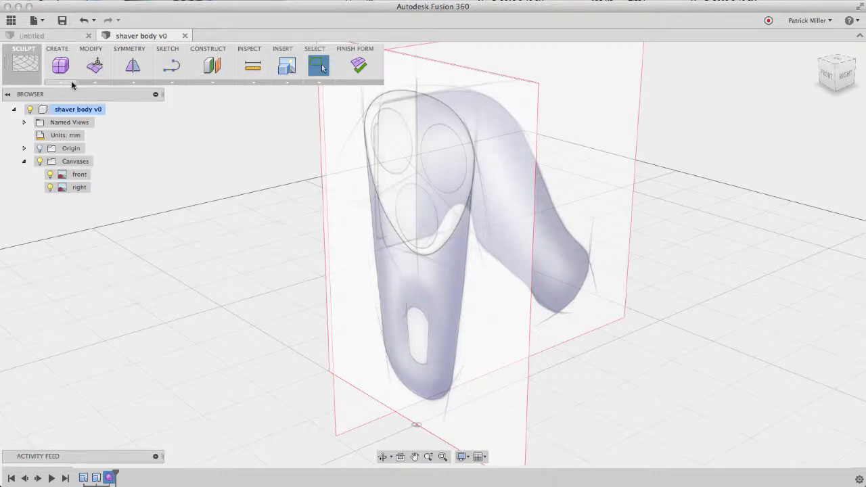
left_click(70, 82)
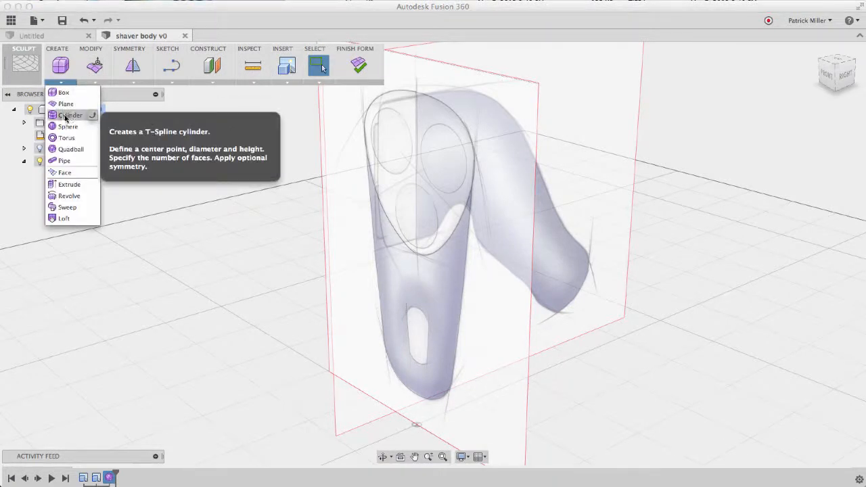
left_click(71, 115)
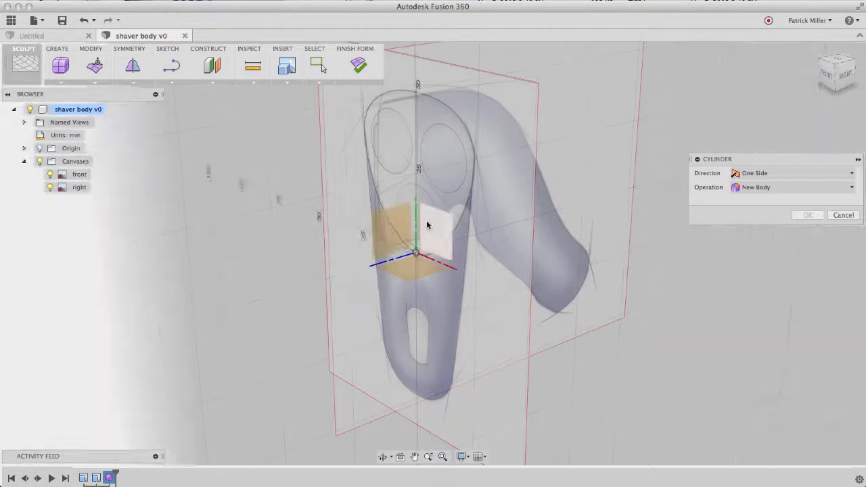
left_click(825, 79)
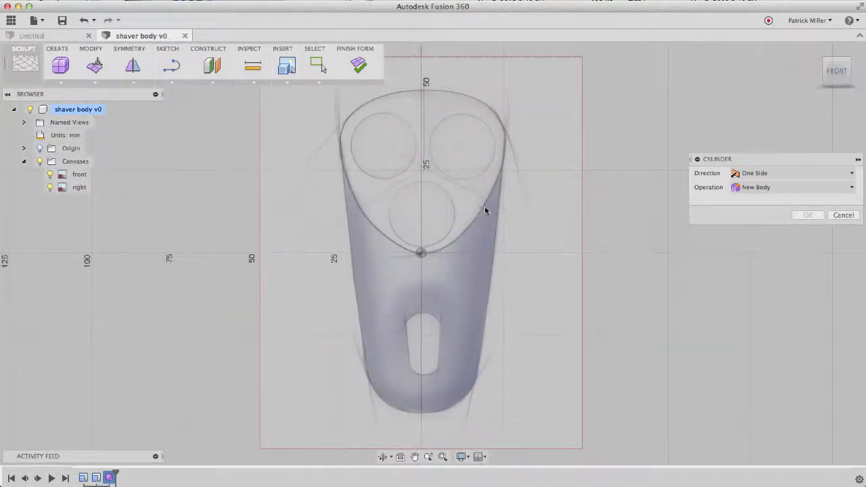
left_click(485, 211)
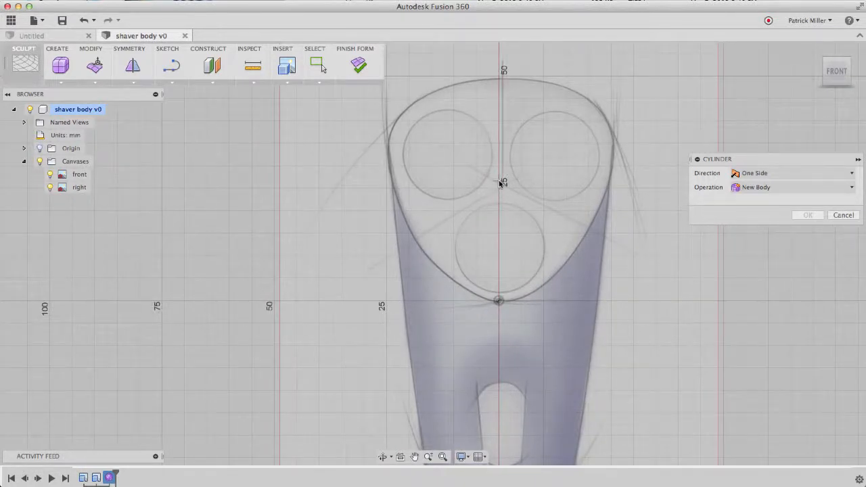
left_click(590, 102)
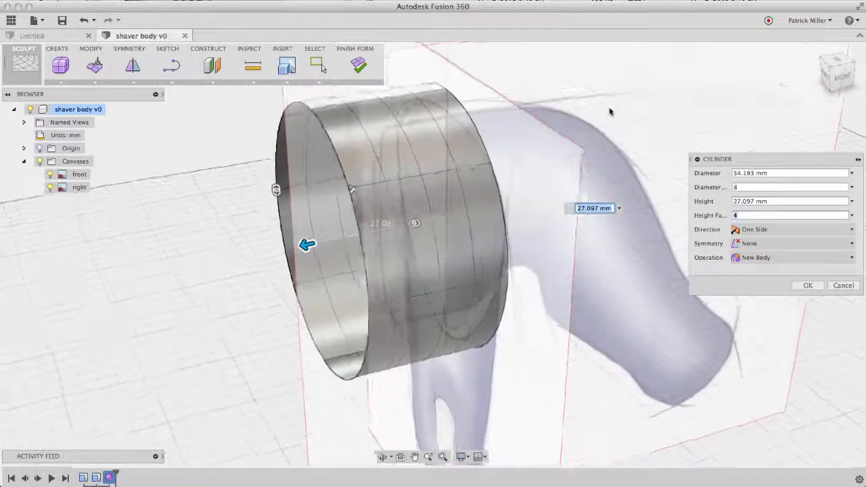
Step: Set the cylinder's height to -80 mm with 6 height faces and create it as a new body
left_click_drag(308, 251, 664, 224)
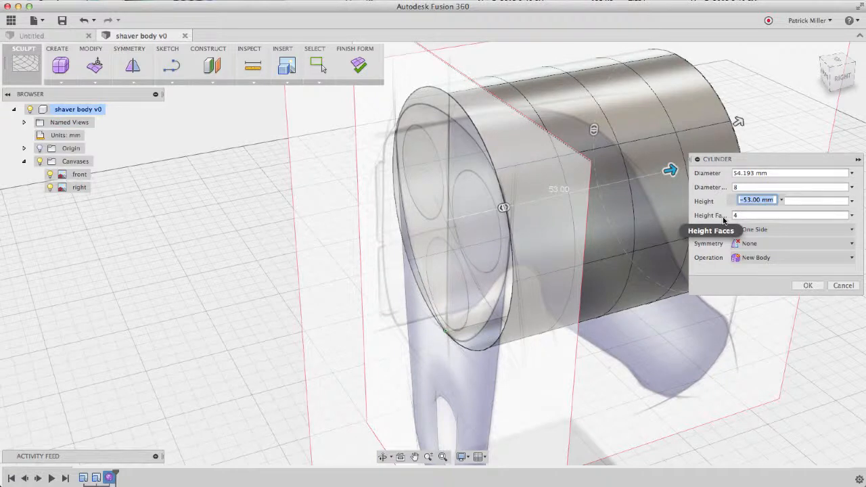
key("Return")
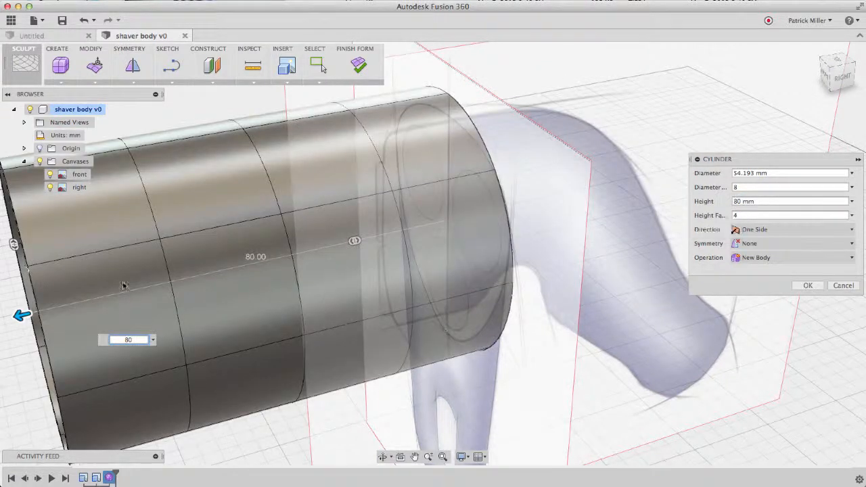
left_click(732, 203)
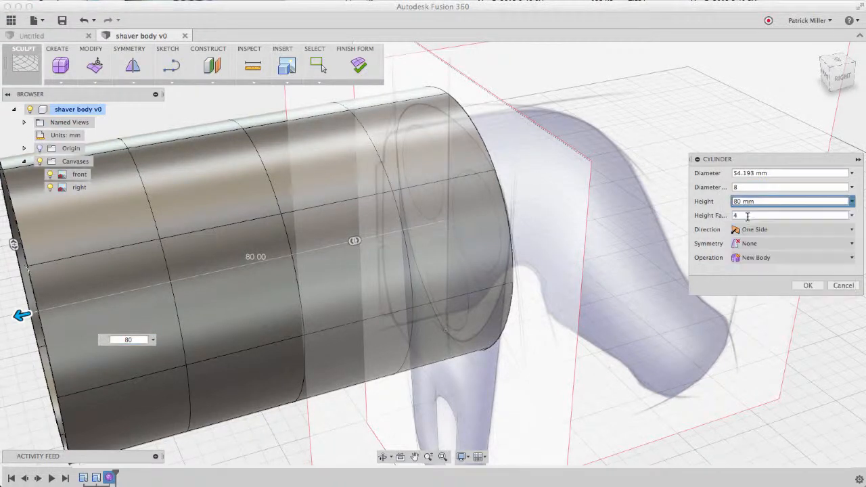
left_click(760, 214)
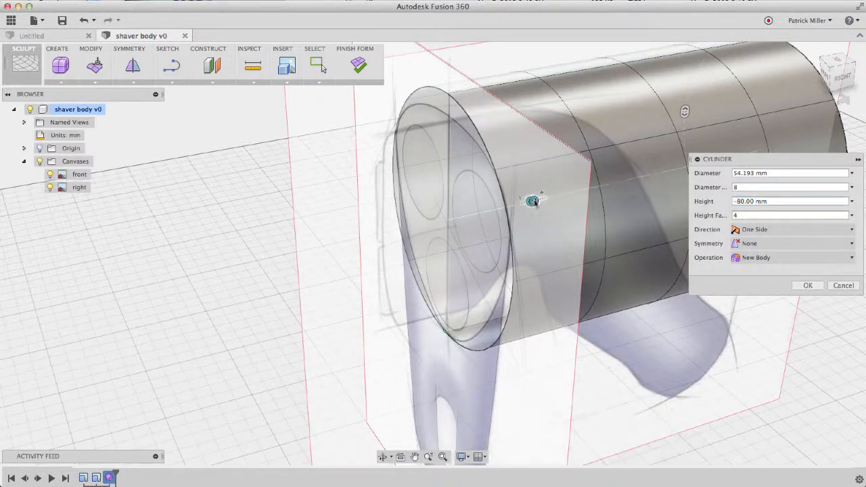
left_click_drag(544, 198, 566, 193)
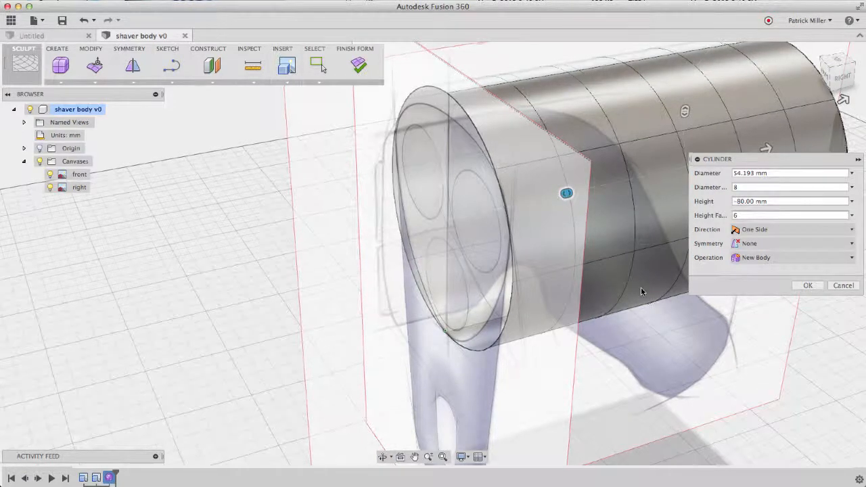
scroll(641, 288, "right", 5)
scroll(640, 288, "up", 5, "shift")
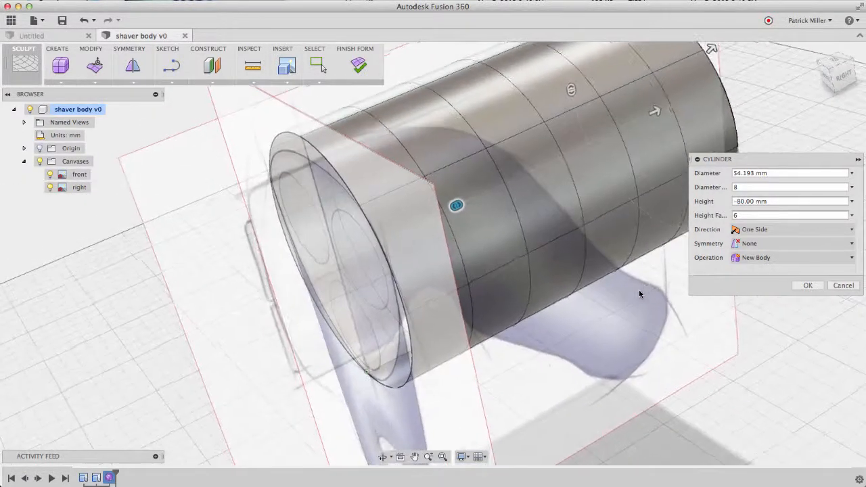
scroll(639, 290, "down", 3)
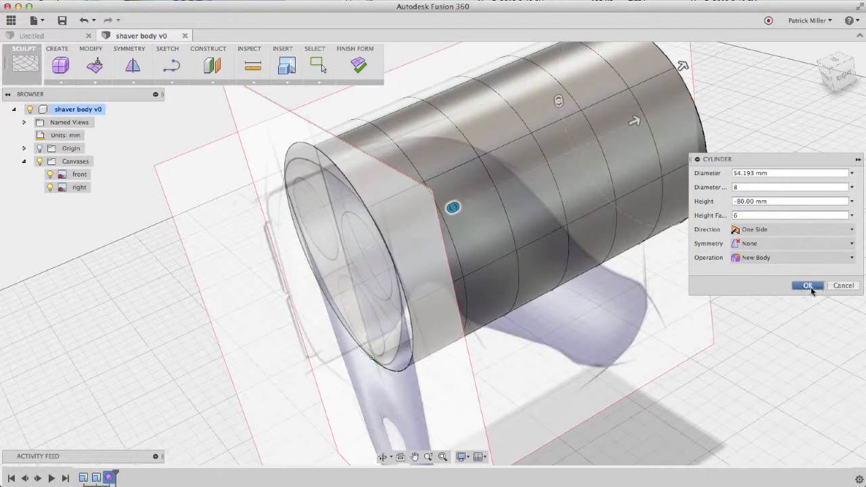
left_click(809, 285)
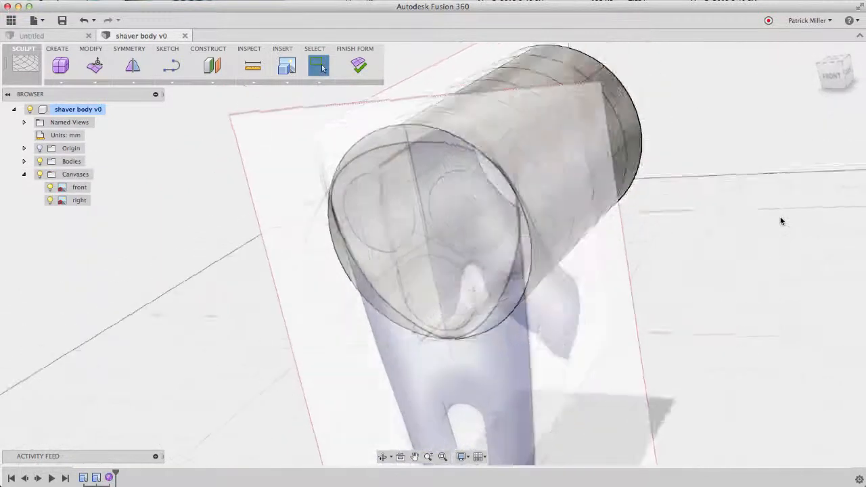
Step: In the right view, use Edit Form to rotate the cylinder's five rear face rings downward and shift them along the handle sketch
scroll(781, 221, "left", 5, "shift")
scroll(780, 222, "right", 10, "shift")
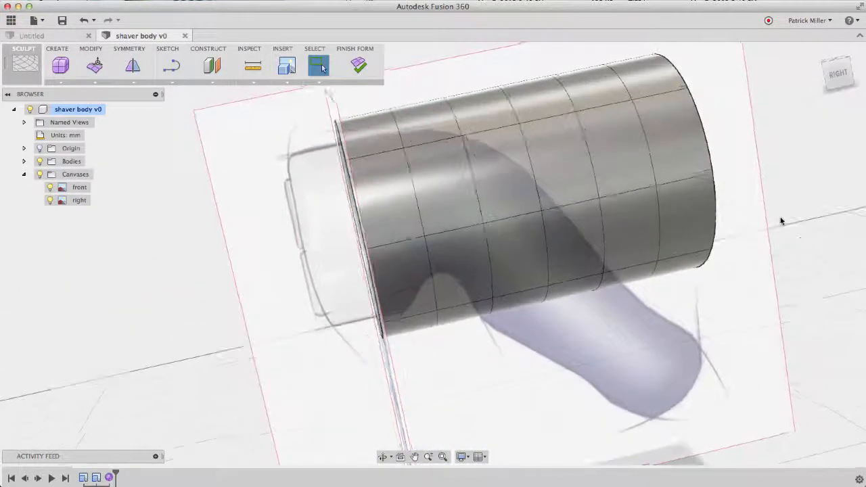
left_click(842, 79)
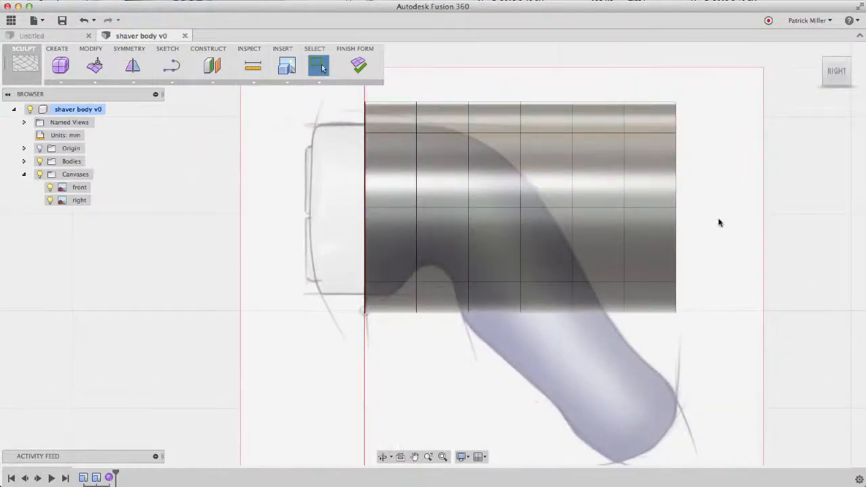
right_click(697, 328)
left_click(715, 311)
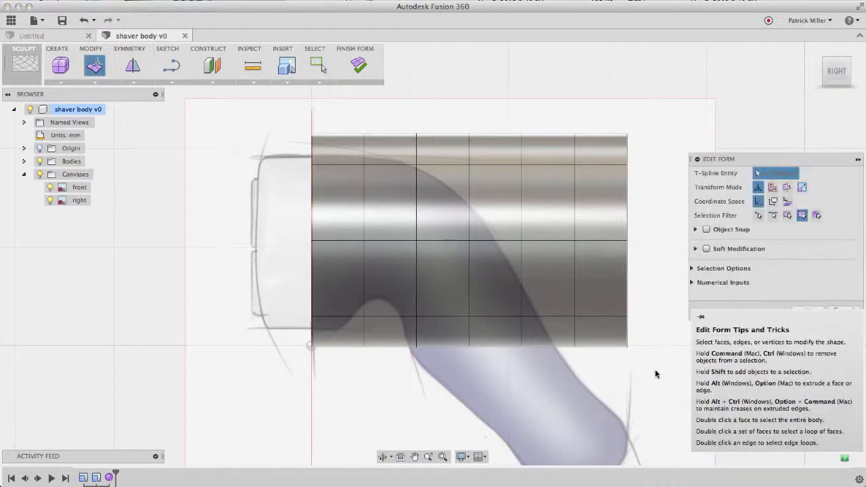
left_click_drag(666, 372, 390, 128)
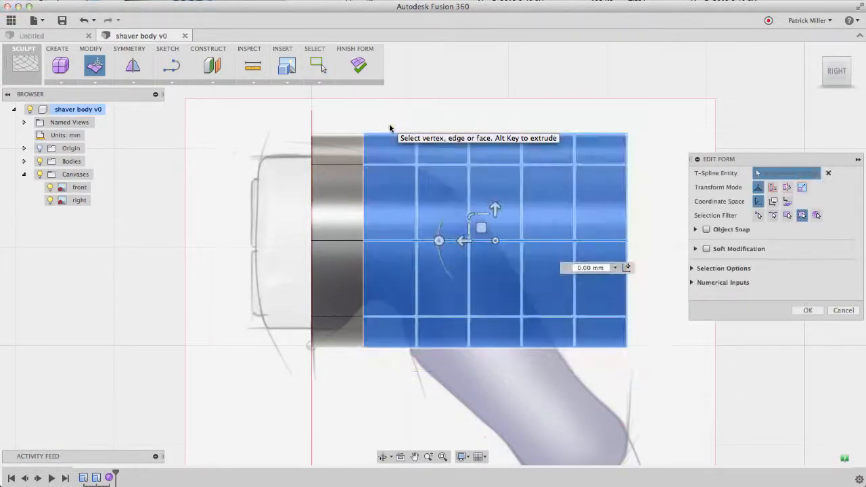
left_click_drag(438, 240, 482, 257)
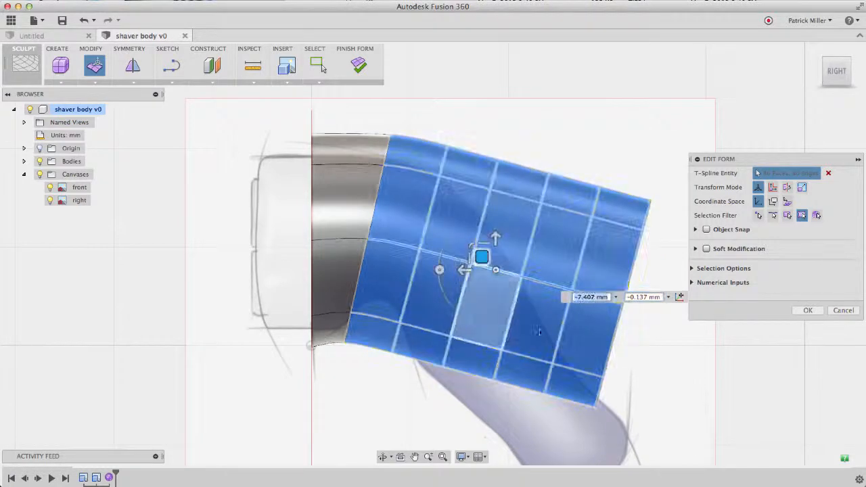
left_click(654, 406)
left_click_drag(651, 436, 472, 156)
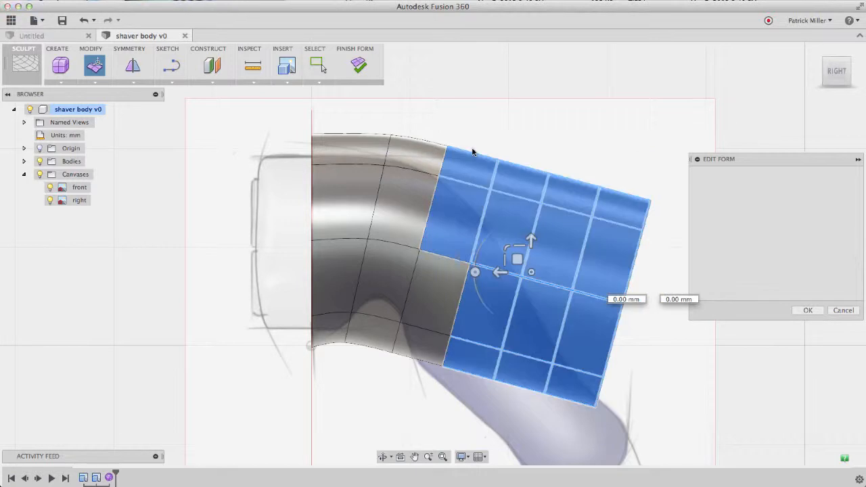
double_click(445, 314, "shift")
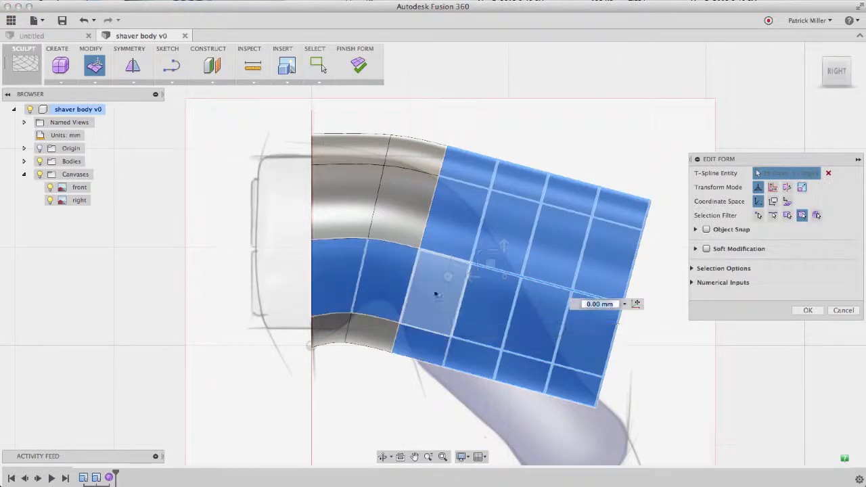
left_click(552, 90)
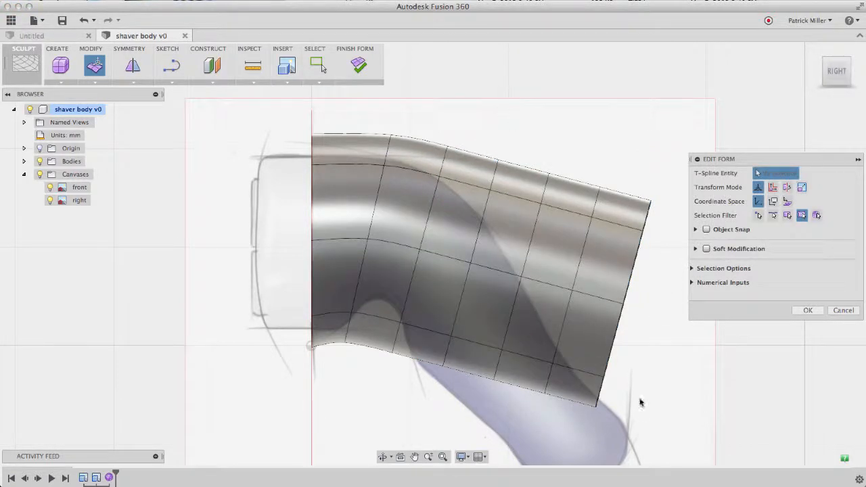
Step: Select the cylinder's four rear face rings, tilt them further downward and shift them to follow the bend of the sketched handle
left_click_drag(648, 427, 477, 175)
left_click(452, 292, "shift")
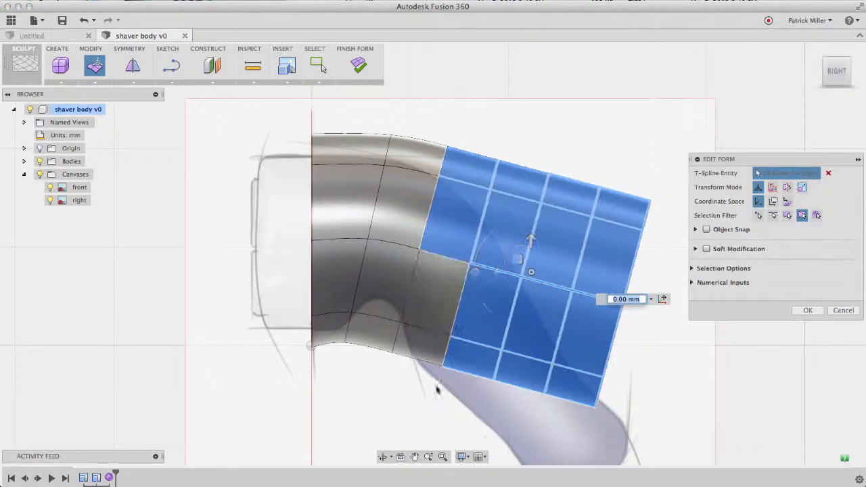
left_click(429, 315, "shift")
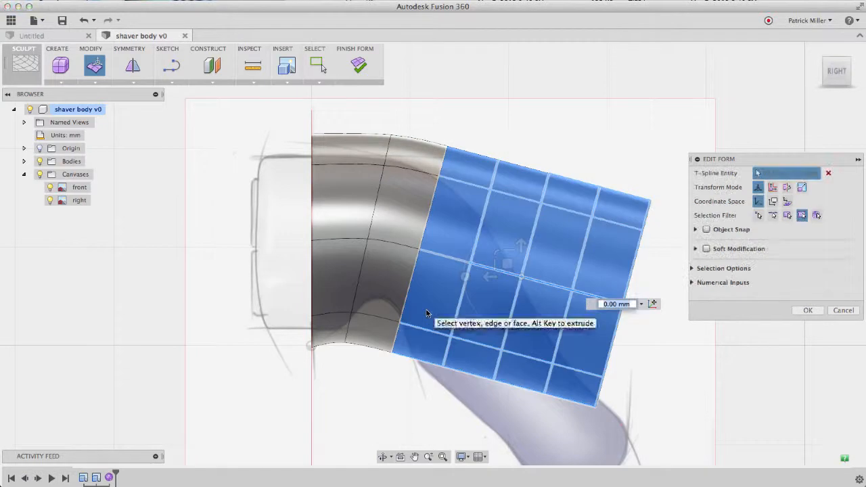
left_click_drag(477, 285, 503, 285)
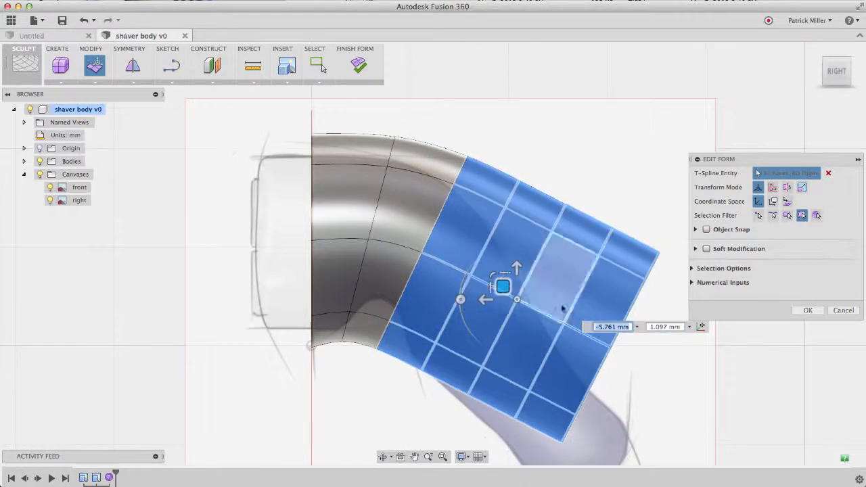
scroll(635, 367, "right", 4)
scroll(634, 368, "down", 3)
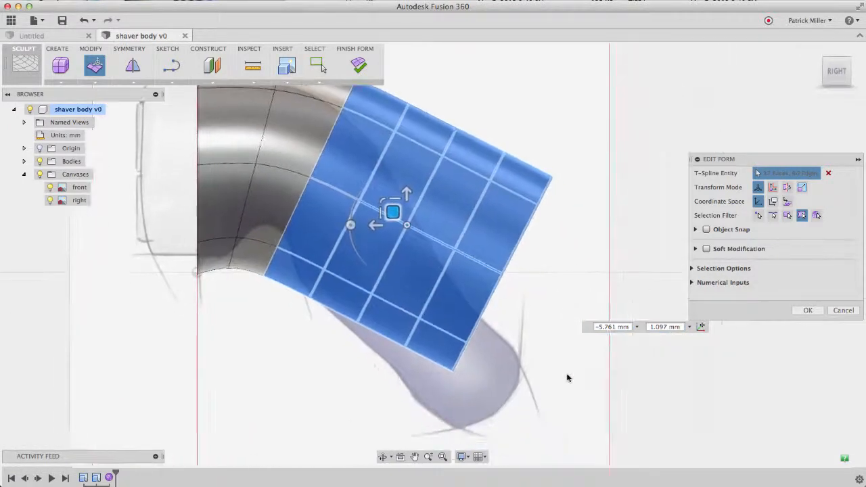
Step: Paint-select the cylinder's three rear face rings and tilt them further downward to follow the handle sketch
left_click(586, 379)
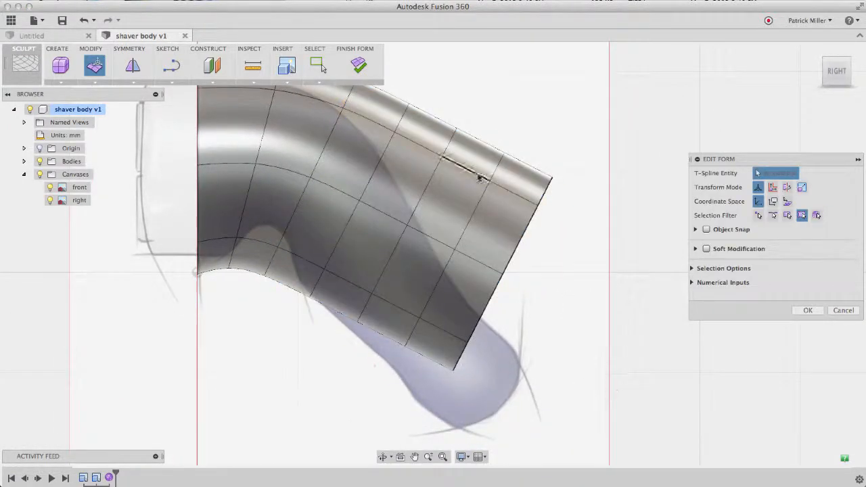
left_click(319, 81)
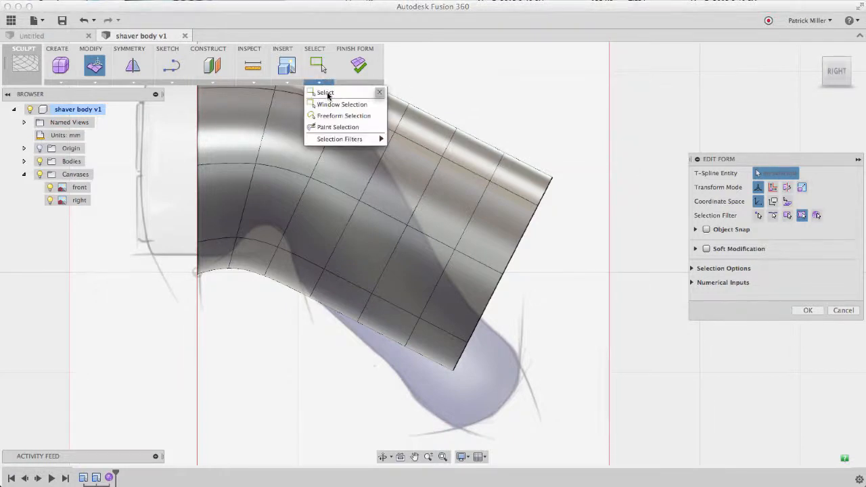
left_click(334, 129)
mouse_move(428, 132)
left_mouse_down()
mouse_move(376, 250)
mouse_move(399, 314)
mouse_move(467, 291)
mouse_move(512, 202)
mouse_move(451, 209)
mouse_move(426, 291)
mouse_move(413, 282)
left_mouse_up()
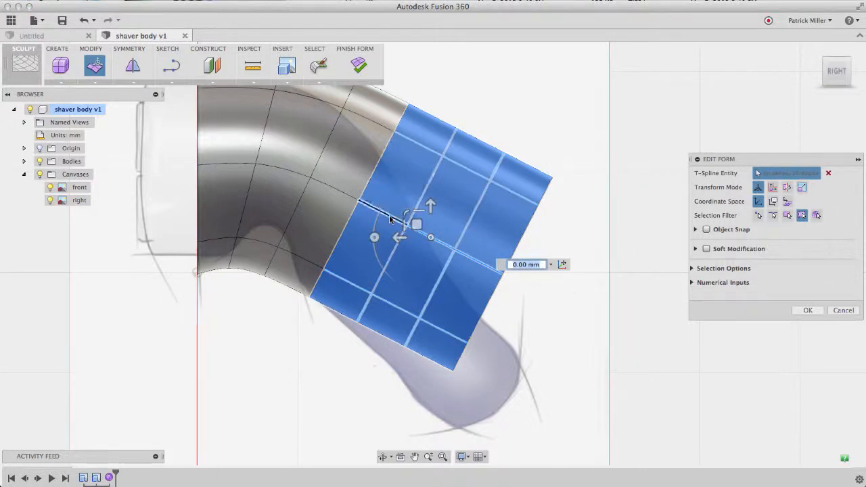
left_click_drag(374, 238, 405, 255)
left_click(512, 166)
Step: Select the last two face rings and shift them down along the sketched handle by about -10.1 mm and 1.5 mm
mouse_move(486, 194)
left_mouse_down()
mouse_move(363, 344)
mouse_move(424, 348)
mouse_move(522, 231)
left_mouse_up()
left_click_drag(384, 284, 421, 311)
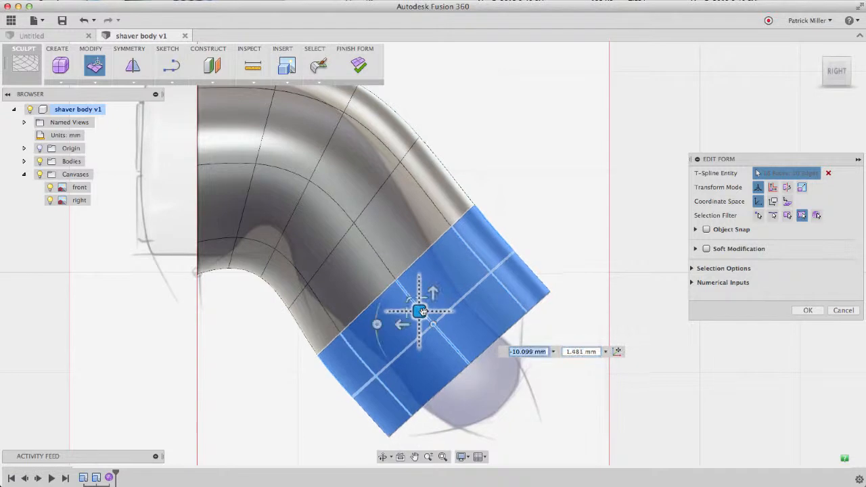
left_click(548, 164)
Step: Switch to Window Selection and uniformly scale down the two rearmost edge loops of the cylinder to fit the handle sketch
left_click(323, 83)
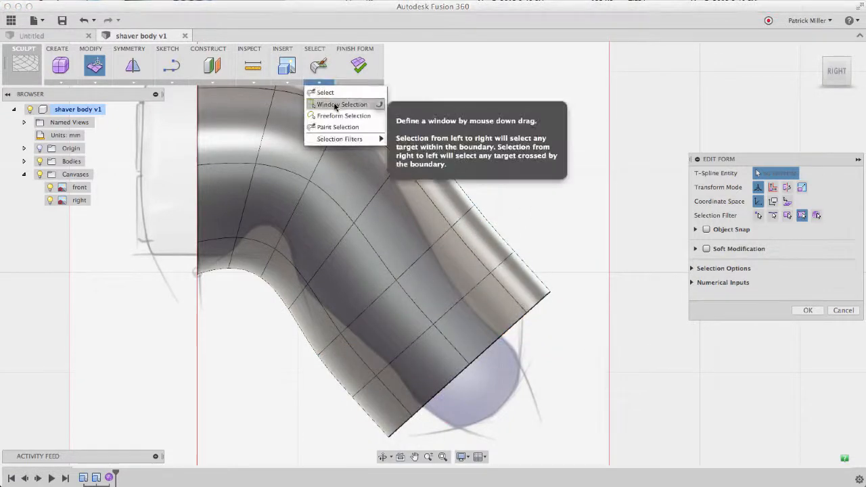
left_click(336, 105)
scroll(566, 138, "down", 1)
scroll(566, 138, "up", 3)
scroll(566, 137, "left", 3)
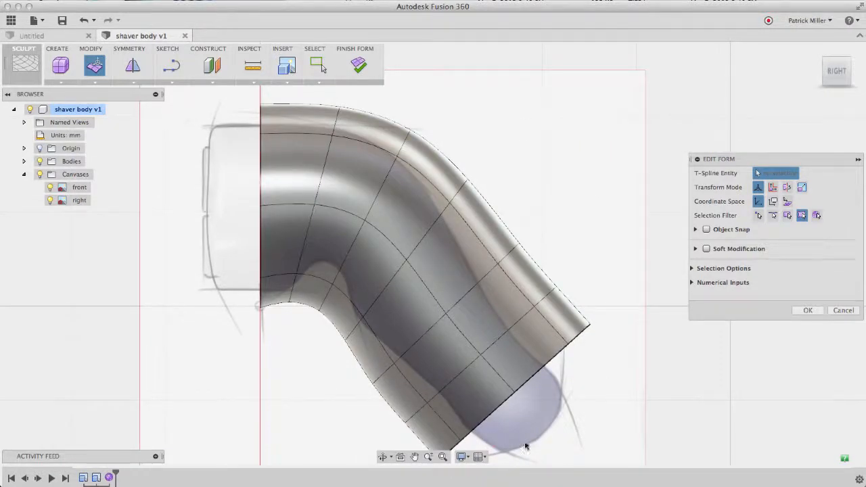
double_click(486, 416)
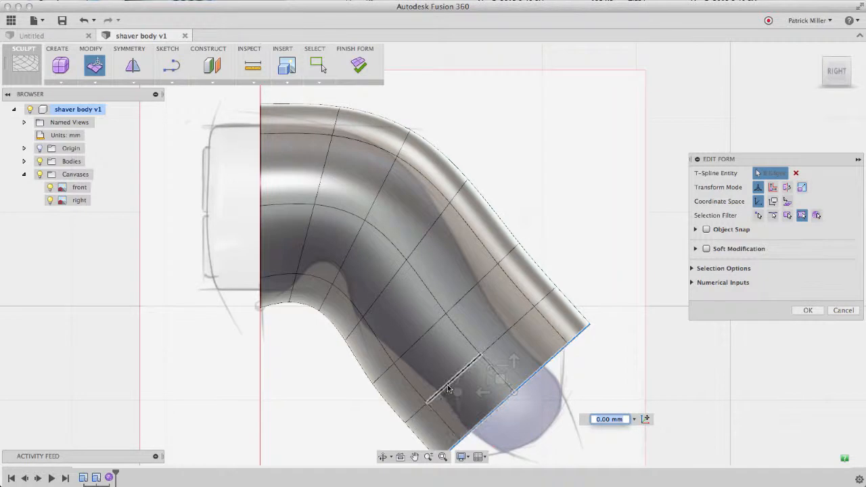
double_click(447, 388, "shift")
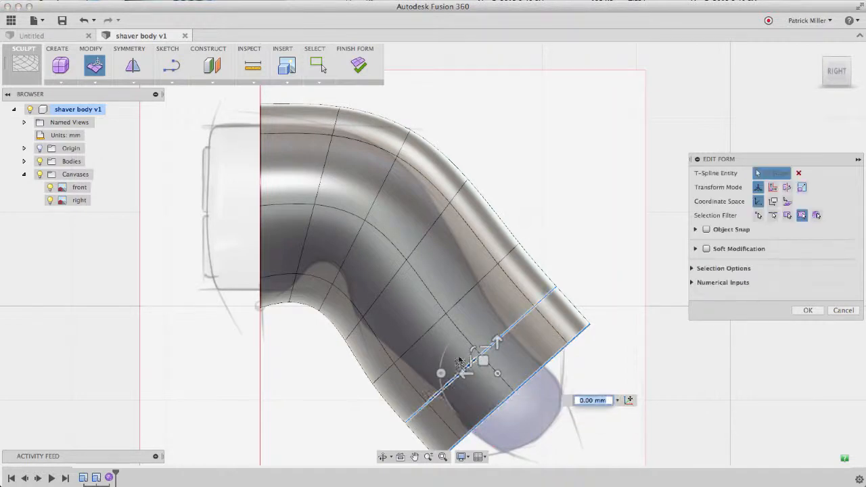
left_click_drag(472, 346, 479, 372)
Step: Scale down the next two edge loops at mid-handle, the one nearer the head to a factor of about 0.67
double_click(426, 336)
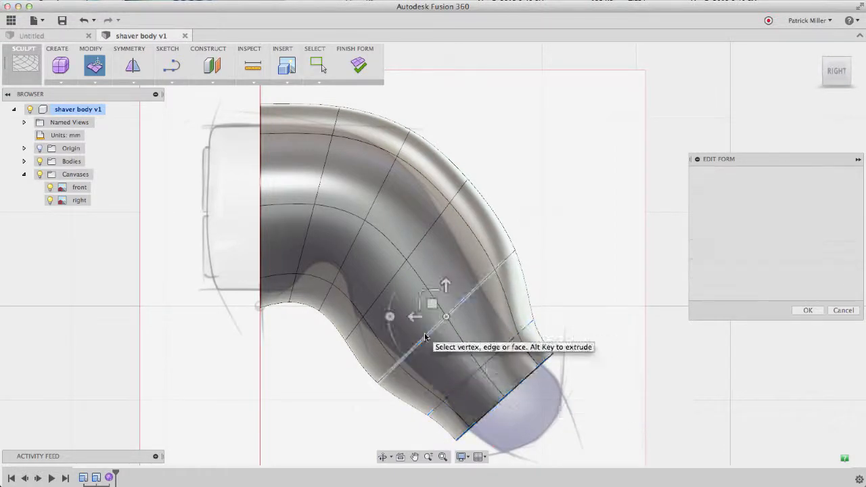
left_click_drag(421, 296, 428, 304)
double_click(399, 269)
left_click_drag(382, 238, 387, 248)
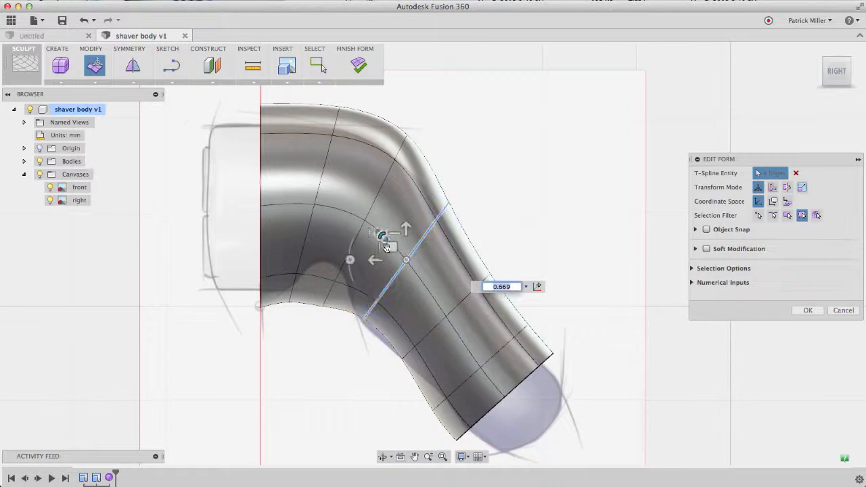
Step: Scale the two edge loops around the bend nearest the head, each to a factor of about 0.84
left_click(324, 309)
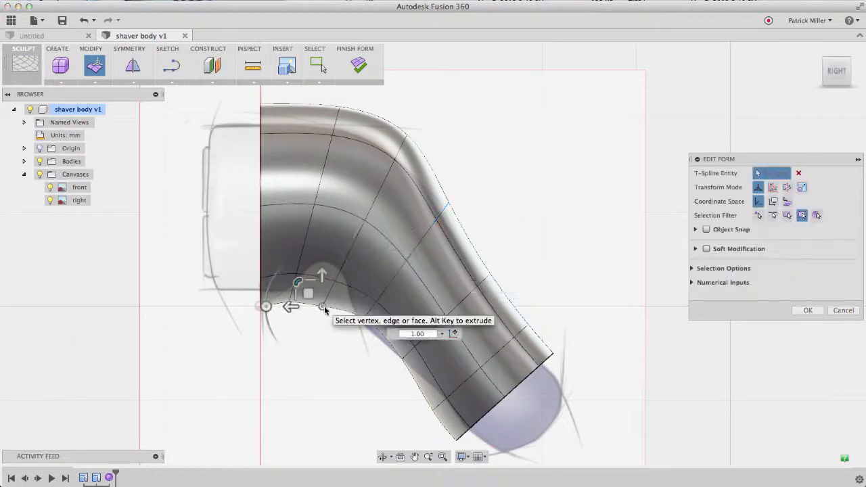
left_click(346, 261)
left_click_drag(341, 194, 342, 197)
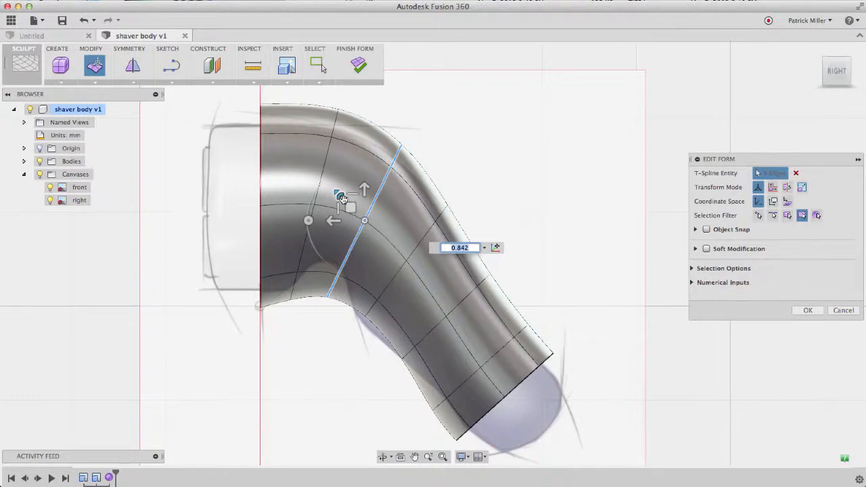
left_click(320, 184)
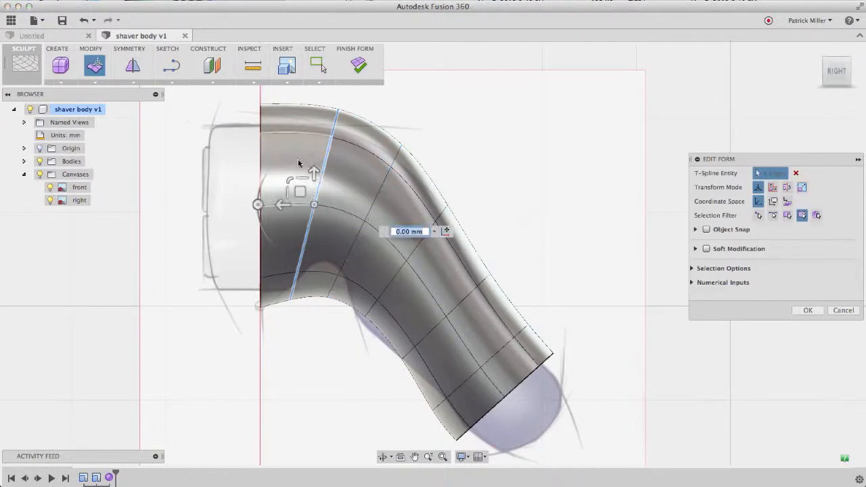
left_click_drag(259, 203, 290, 179)
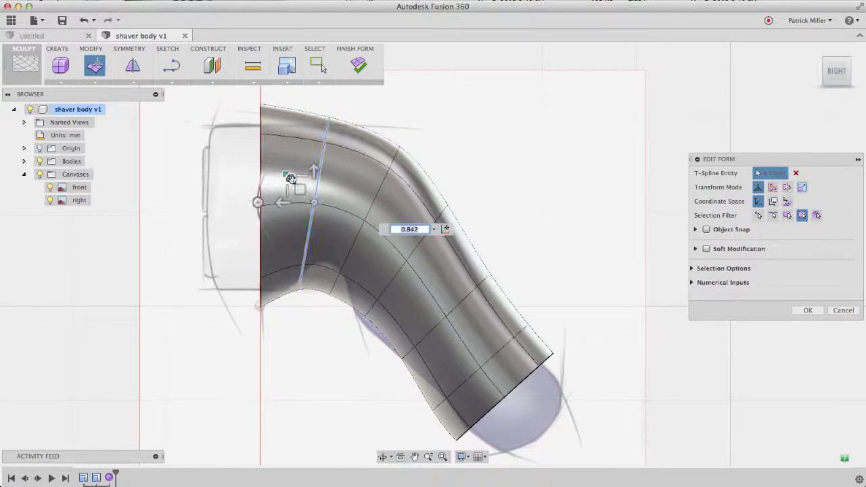
Step: Scale the open front edge loop to about 0.8 and shift the loop behind it to match the head outline
left_click(259, 174)
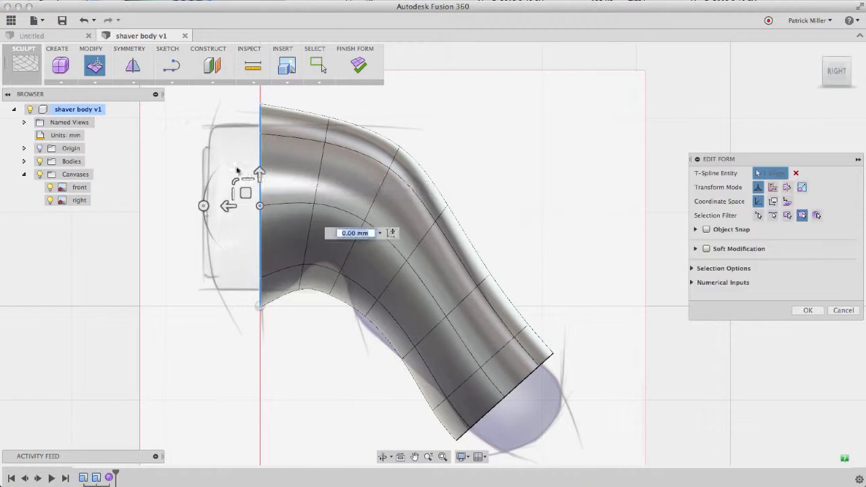
left_click_drag(232, 179, 235, 182)
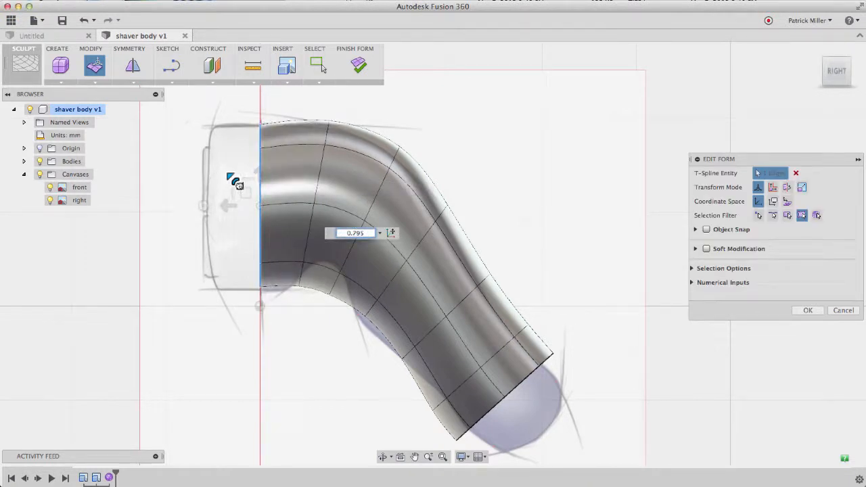
left_click(314, 171)
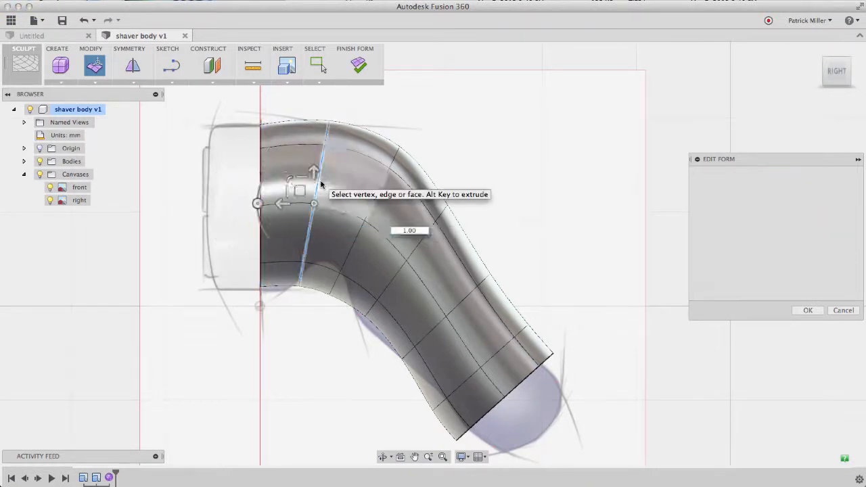
left_click_drag(289, 179, 300, 194)
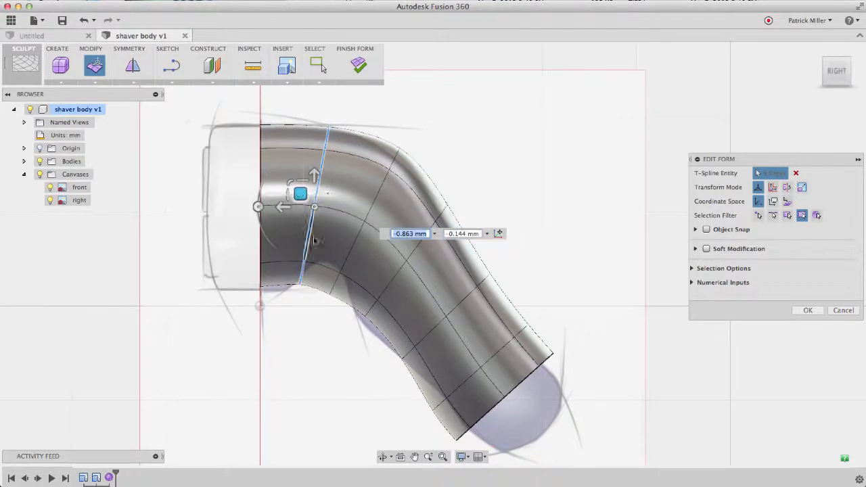
Step: Adjust the underside edges behind the head and pull the edge at the inner bend up to the sketched curve
left_click(281, 288)
left_click_drag(267, 275, 265, 279)
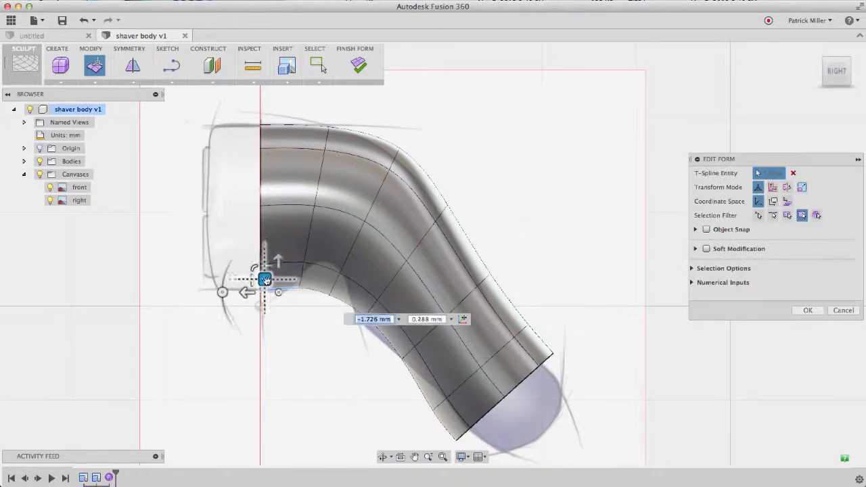
left_click(302, 278)
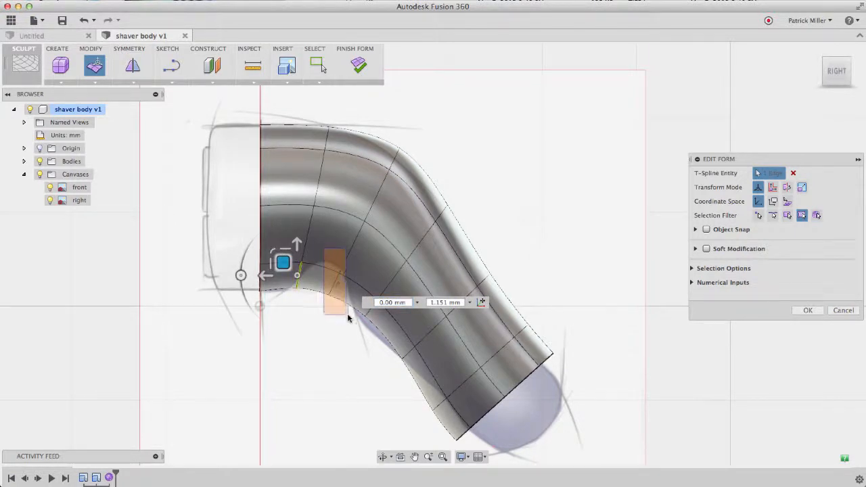
left_click_drag(347, 316, 348, 314)
left_click_drag(322, 267, 326, 221)
Step: Move the underside edges past the bend outward and the lower end faces inward to match the handle's lower outline
left_click(372, 299)
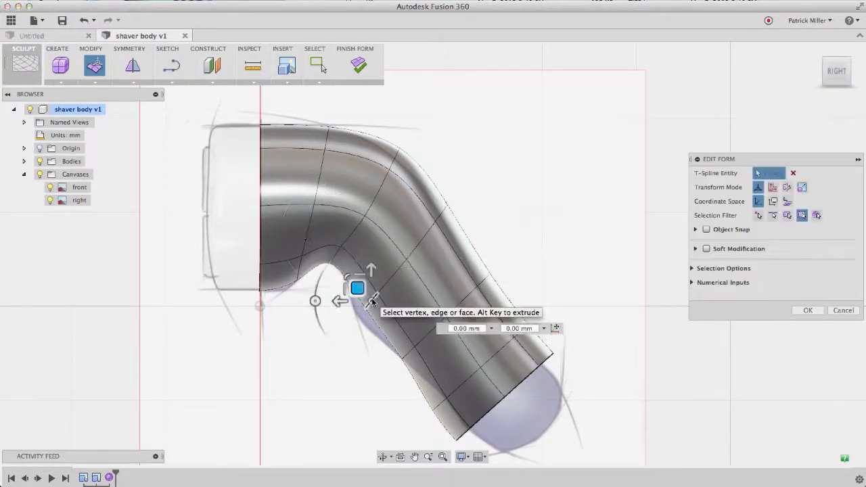
left_click(333, 348)
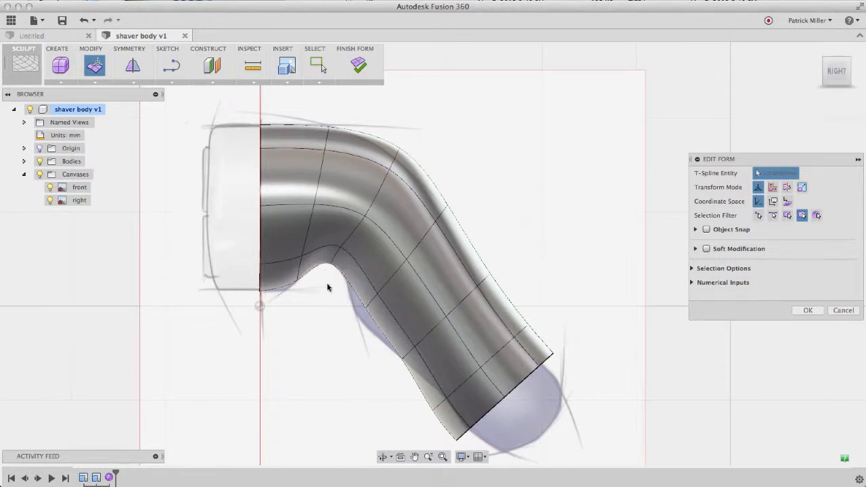
left_click_drag(390, 316, 390, 316)
mouse_move(348, 294)
left_mouse_down()
mouse_move(360, 287)
mouse_move(351, 305)
left_mouse_up()
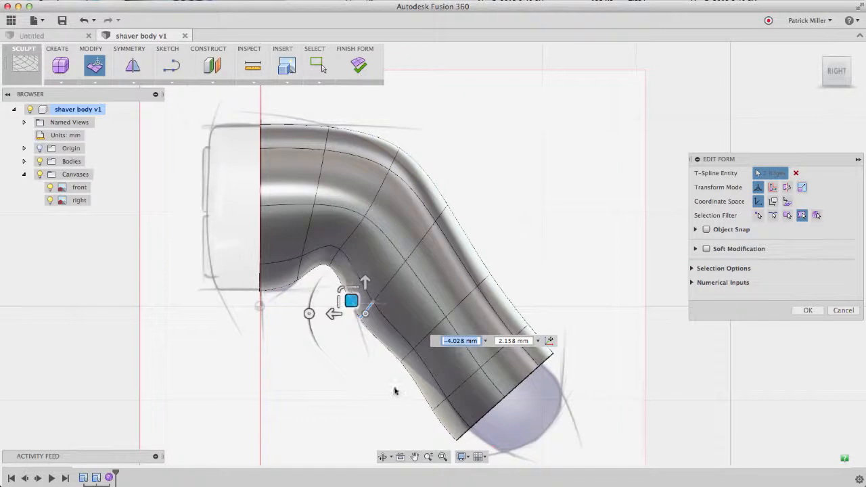
left_click_drag(404, 380, 488, 459)
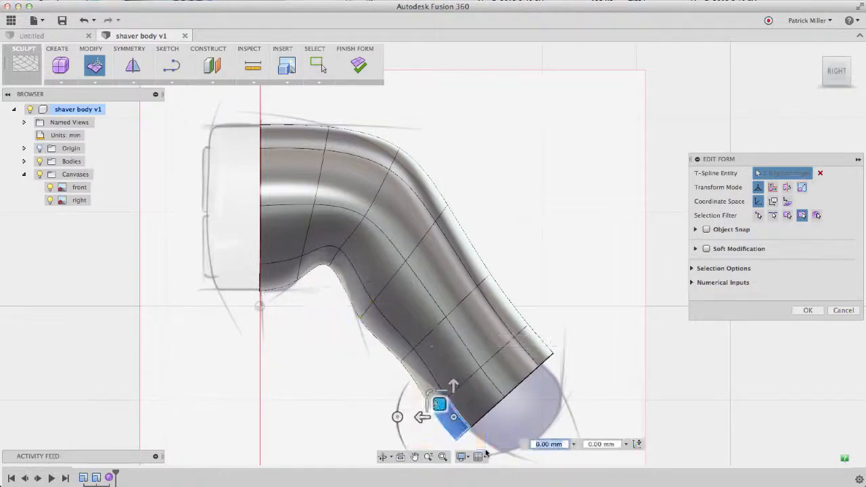
left_click_drag(439, 403, 454, 399)
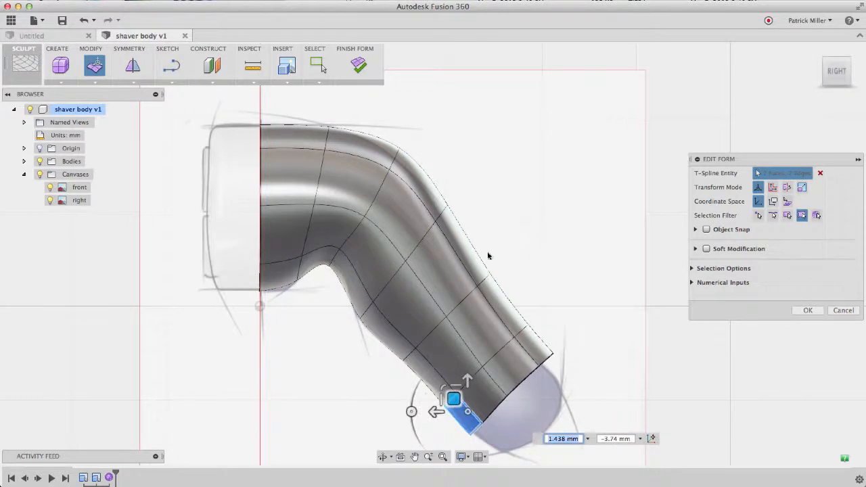
Step: Select the three rear edges along the handle's upper outline and shift them inward by about -2.6 mm and 2.9 mm
left_click_drag(471, 242, 548, 331)
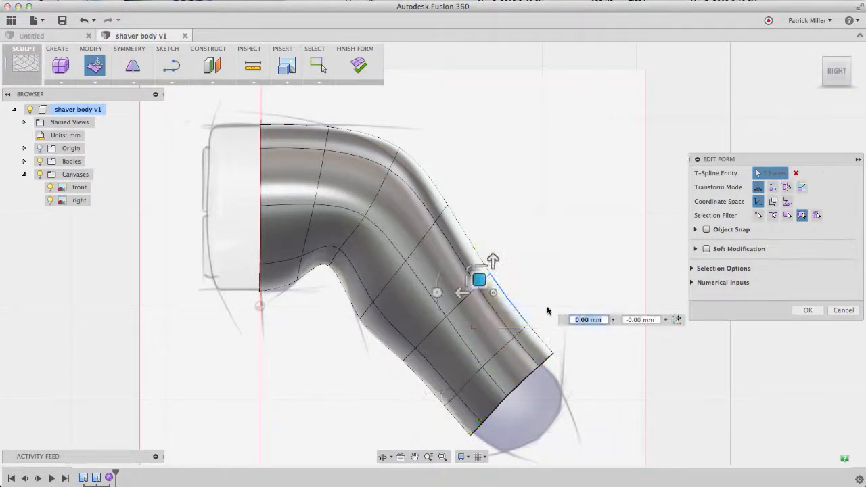
left_click(460, 228)
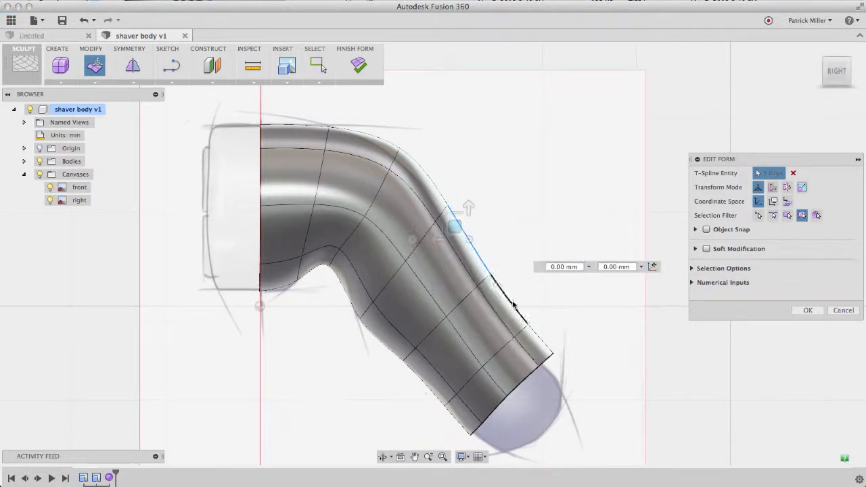
double_click(542, 339, "shift")
left_click_drag(504, 290, 480, 286)
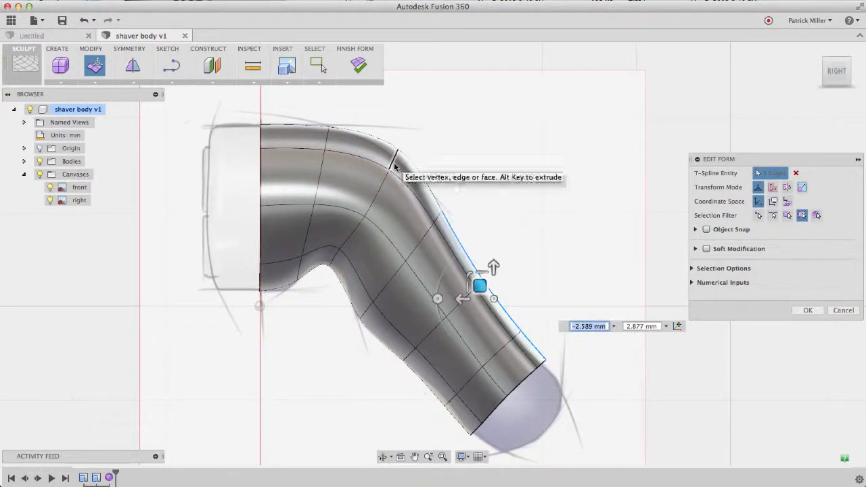
Step: Pull the upper edge at the outer bend inward to the sketched outline and finish the form edit
left_click(381, 145)
left_click_drag(381, 146, 368, 164)
left_click(342, 364)
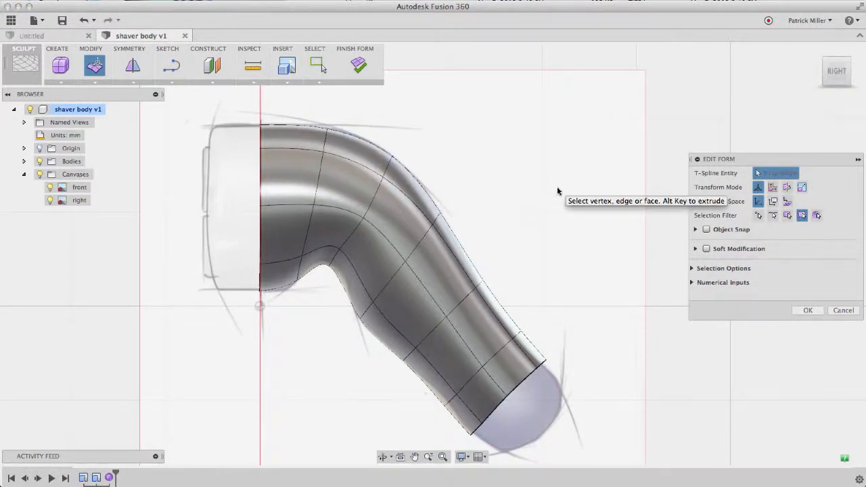
left_click(804, 310)
Step: In the front view, use Edit Form to move the uppermost front faces about 0.4 mm and 1.8 mm onto the sketched head outline
middle_click_drag(600, 229, 599, 229, "shift")
left_click(832, 80)
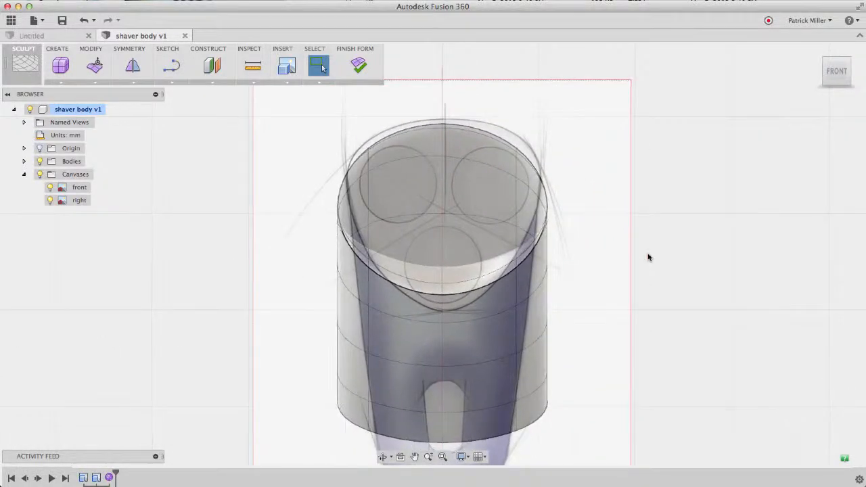
right_click(648, 257)
left_click(679, 241)
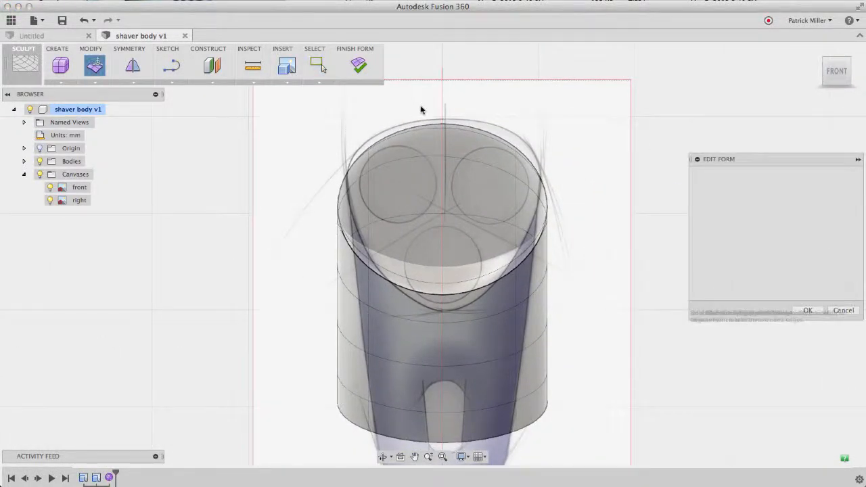
left_click_drag(332, 110, 566, 196)
left_click_drag(455, 138, 457, 130)
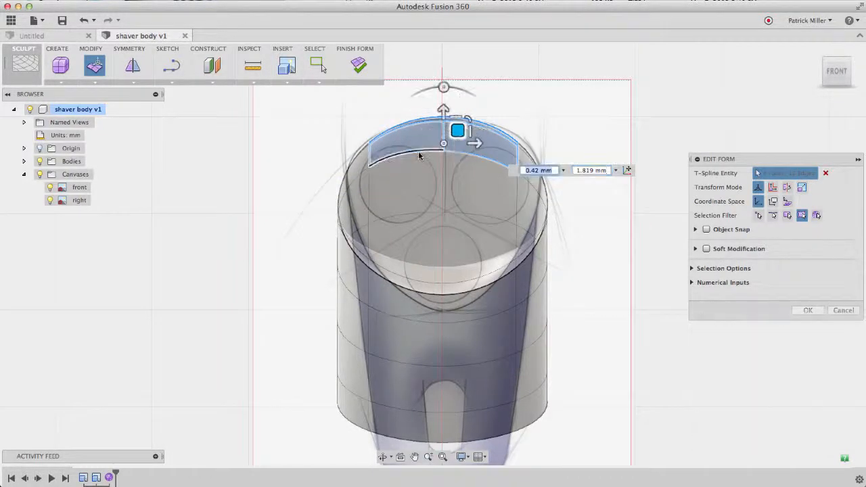
double_click(419, 154)
left_click(548, 86)
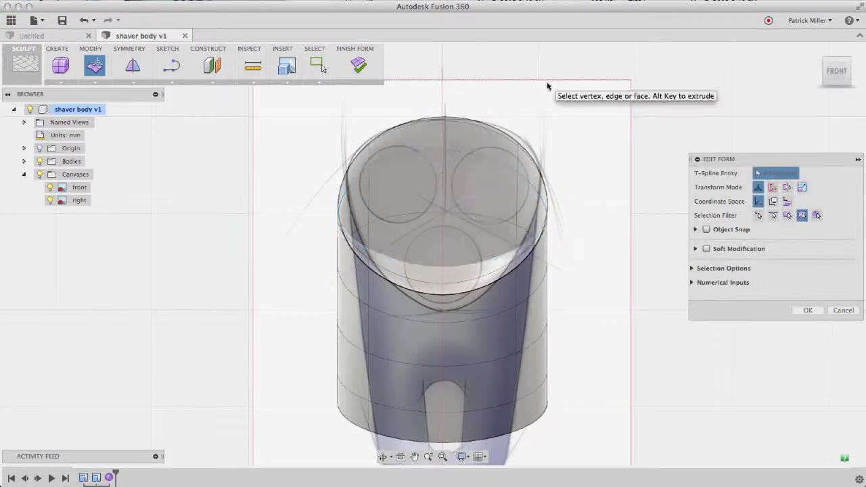
left_click(454, 157)
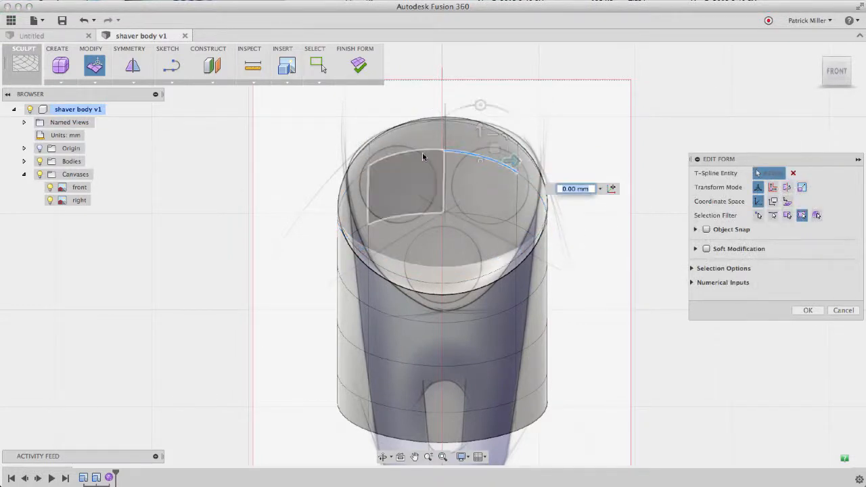
left_click(423, 157, "shift")
left_click(421, 156, "shift")
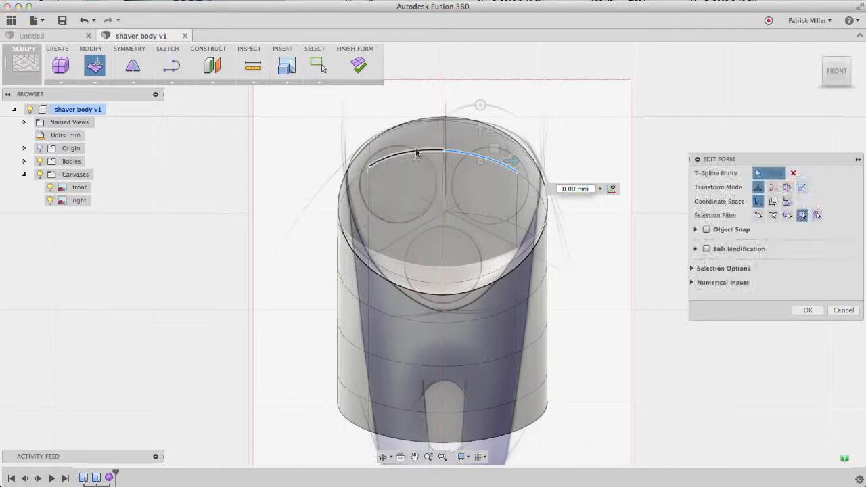
scroll(550, 98, "left", 5, "shift")
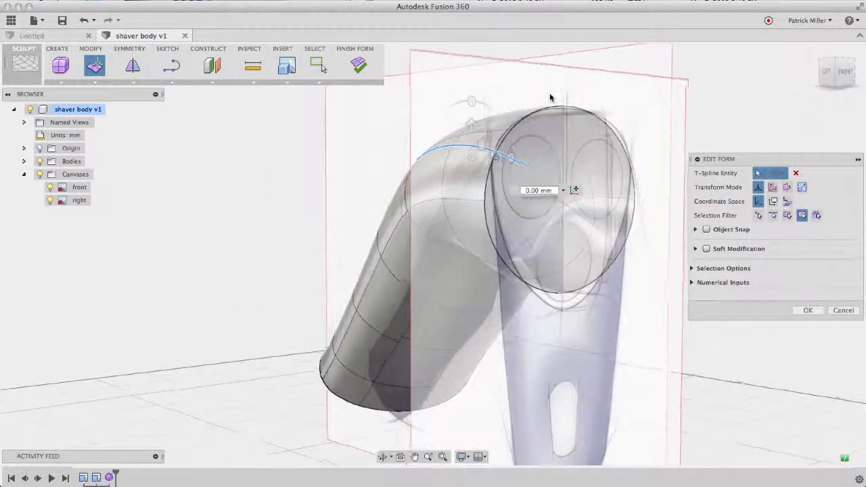
scroll(550, 99, "right", 8, "shift")
left_click(550, 98)
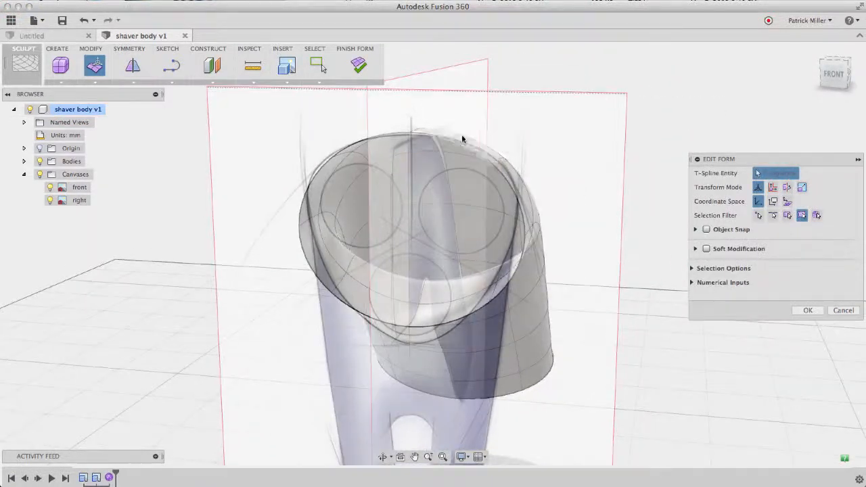
Step: In the front view, move the lowest vertex of the head opening down about 5 mm onto the sketched outline
left_click(836, 76)
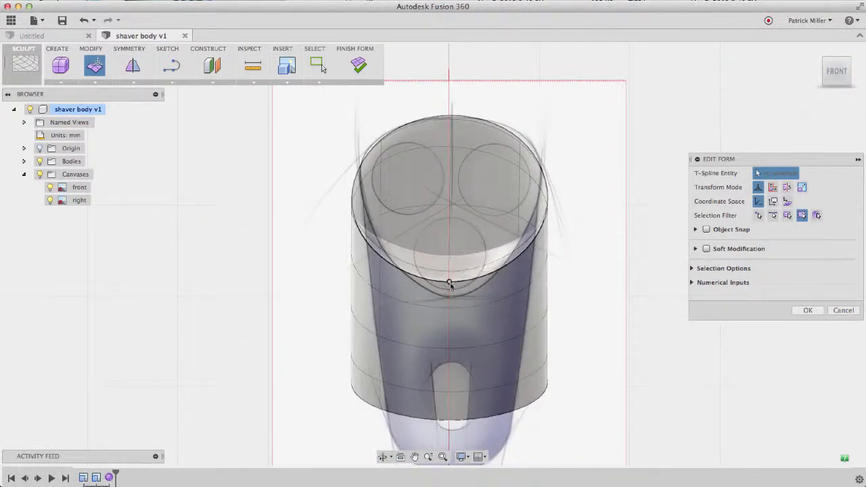
left_click(450, 284)
left_click_drag(450, 248, 448, 270)
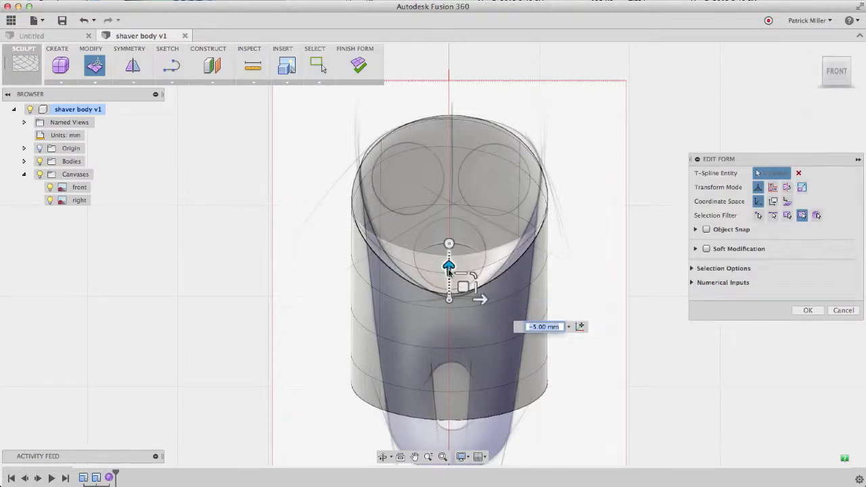
left_click(544, 216)
left_click(568, 170)
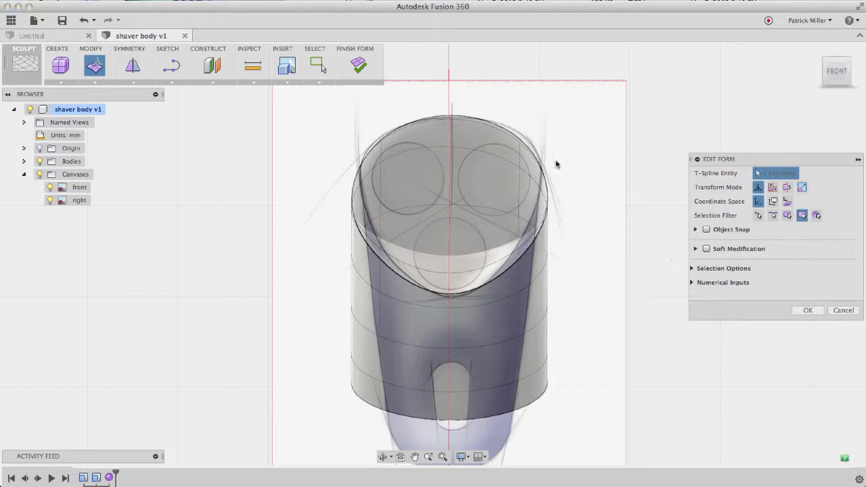
Step: Shift the side faces of the head opening inward and slightly up on both sides to match the sketched outline, and finish the form edit
left_click_drag(511, 112, 569, 280)
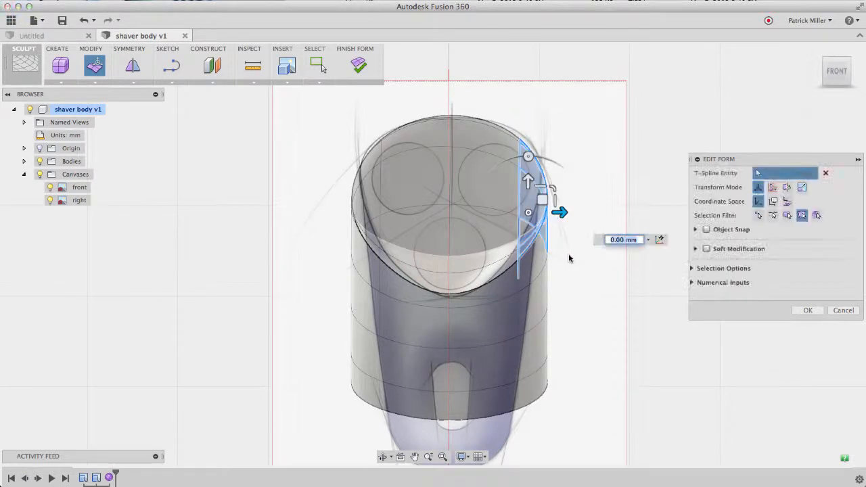
left_click_drag(542, 199, 540, 191)
left_click_drag(330, 136, 410, 284)
left_click_drag(384, 198, 388, 193)
left_click(294, 274)
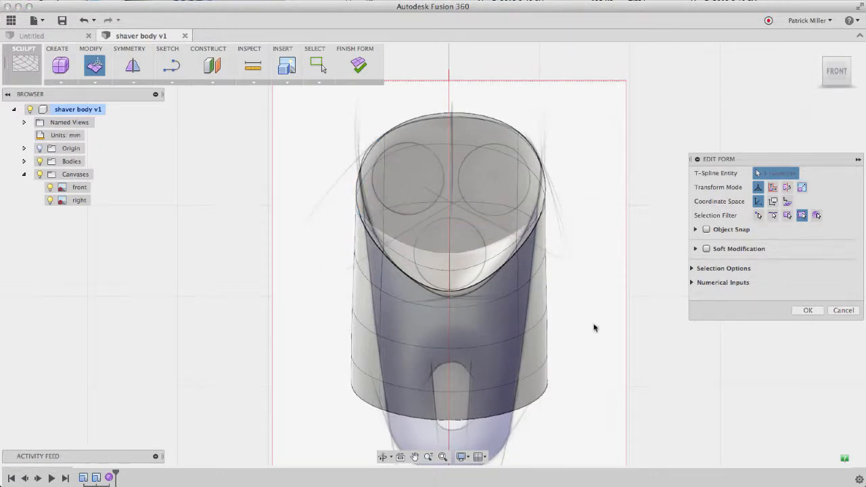
left_click(800, 311)
Step: Apply an internal mirror symmetry to the body using the two matching top faces on either side of the centre line
scroll(657, 220, "right", 10, "shift")
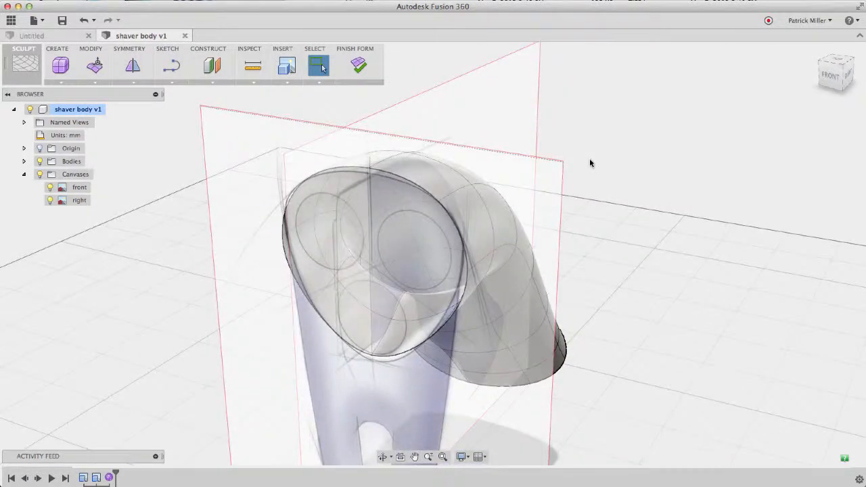
left_click(143, 87)
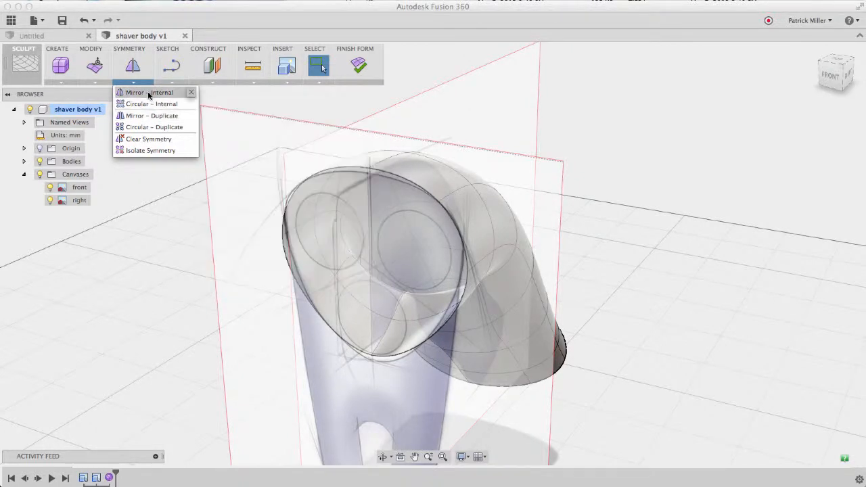
left_click(150, 92)
left_click(416, 172)
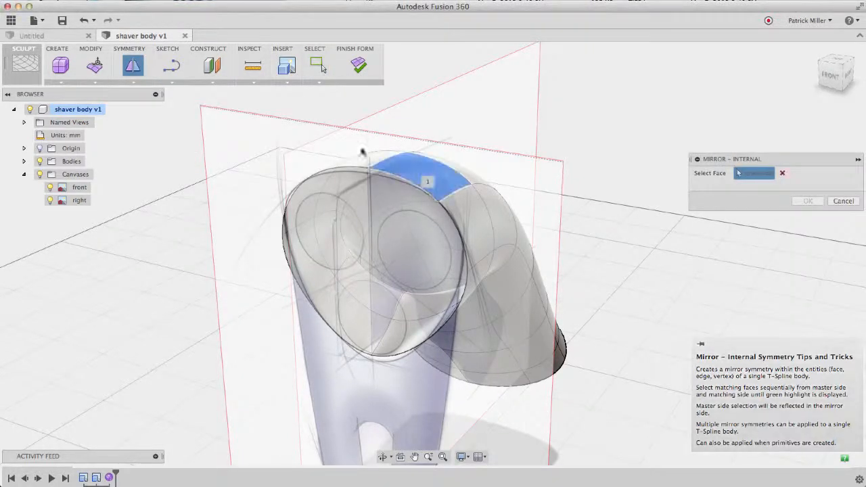
left_click(355, 164)
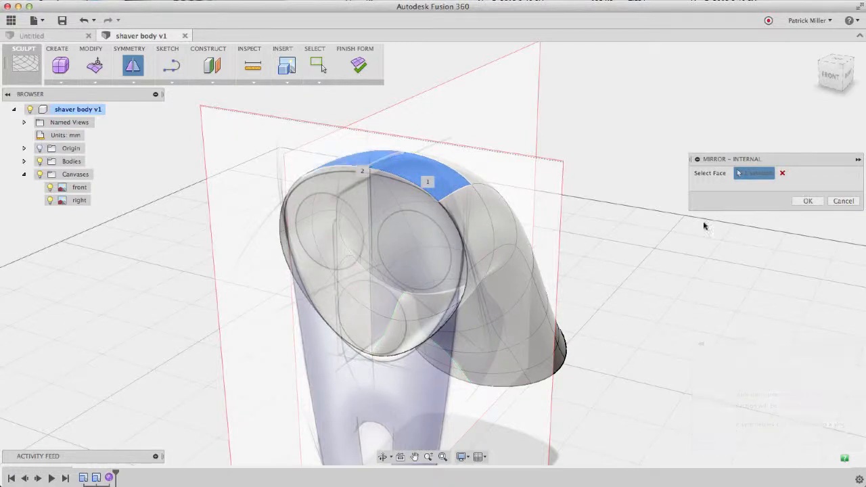
left_click(798, 201)
Step: In the front view, select one half of the handle's faces and use Edit Form to rotate and shift them inward, tapering the handle
middle_click_drag(669, 177, 666, 242, "shift")
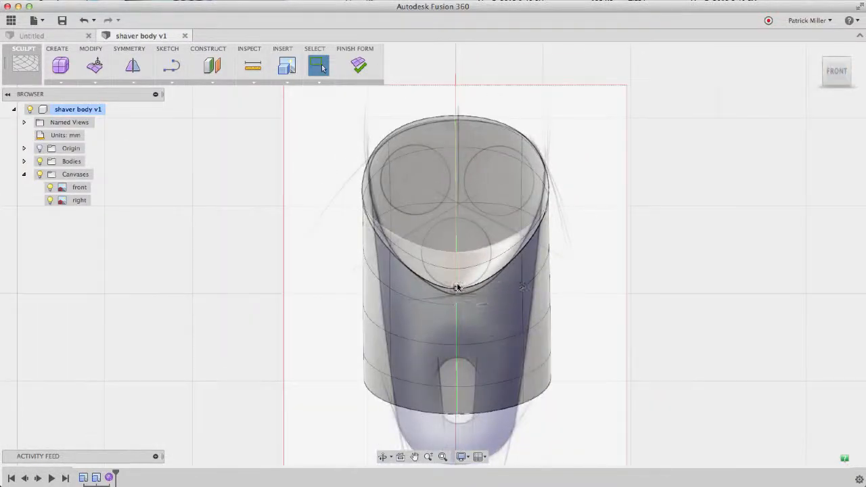
middle_click_drag(521, 290, 549, 299, "shift")
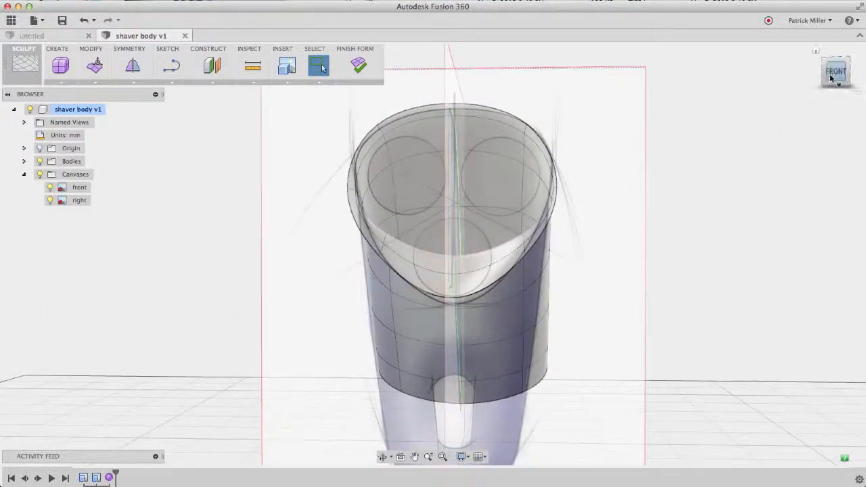
left_click(832, 77)
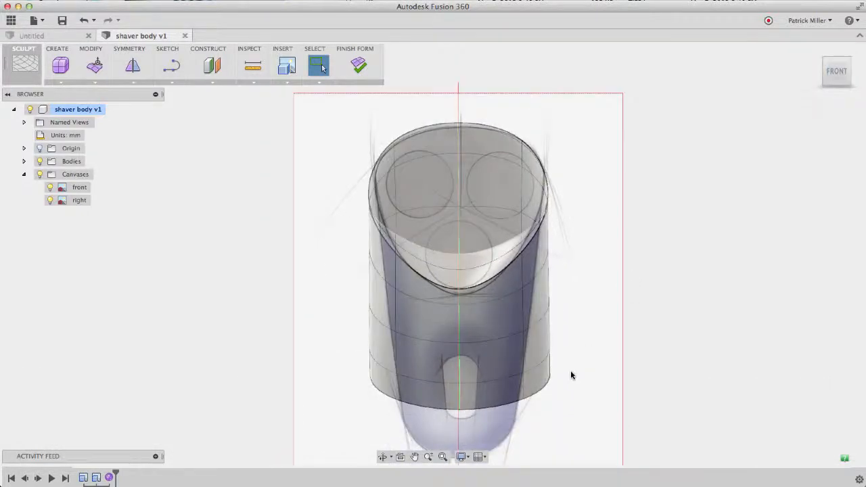
left_click_drag(575, 408, 510, 282)
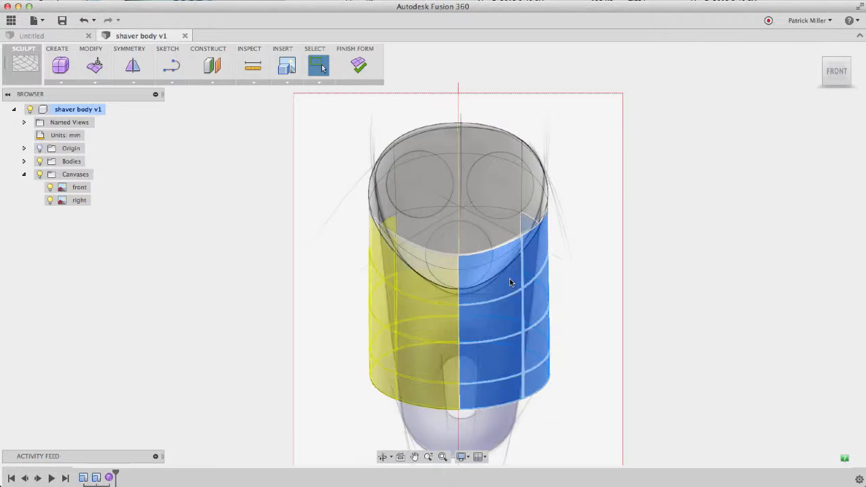
left_click(583, 281)
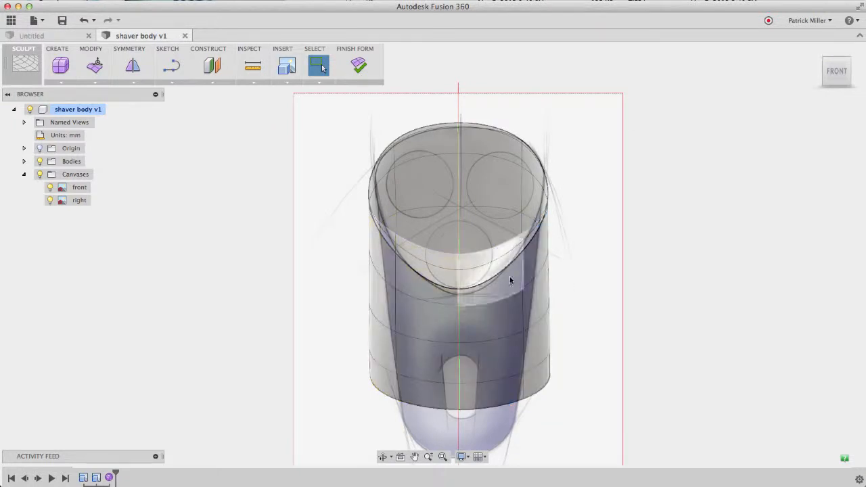
left_click_drag(610, 415, 513, 275)
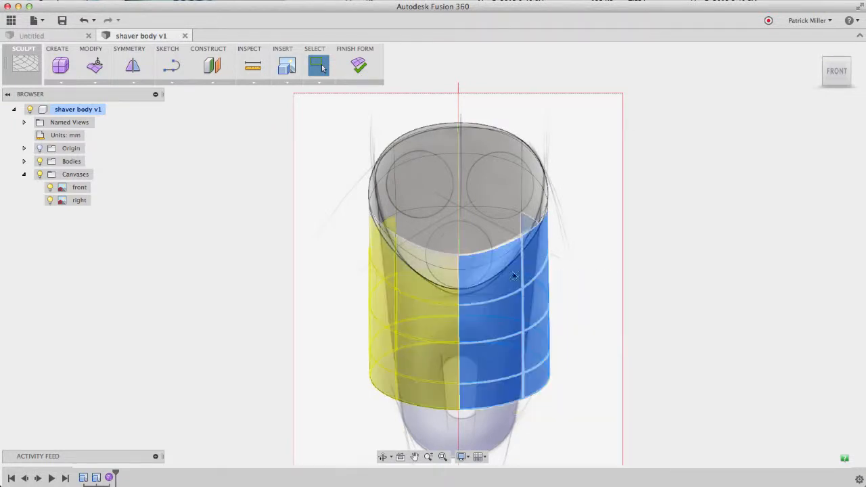
right_click(621, 233)
left_click(655, 163)
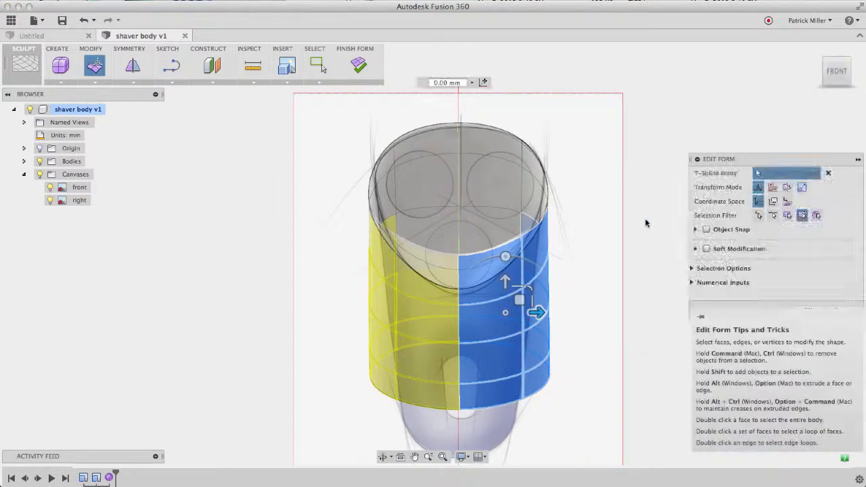
left_click_drag(505, 256, 509, 255)
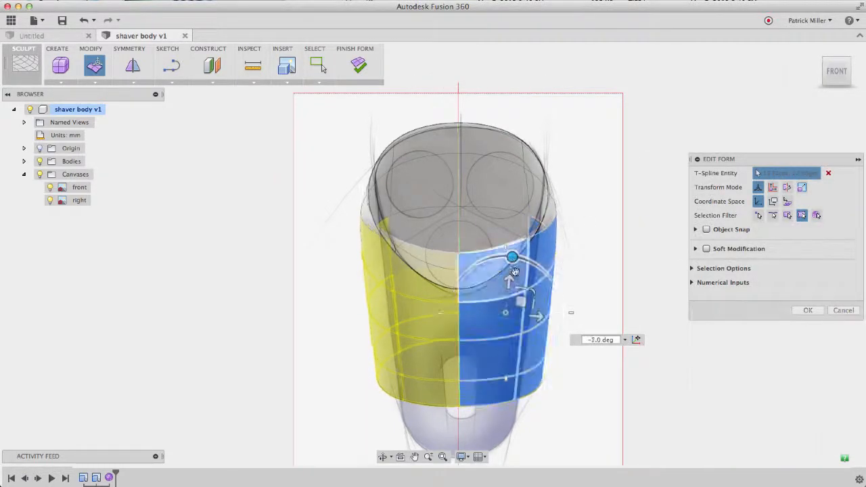
left_click_drag(521, 302, 501, 320)
right_click(606, 285)
left_click(648, 284)
Step: Hide all reference canvases and finish the form to convert the sculpted body
middle_click_drag(711, 193, 711, 193, "shift")
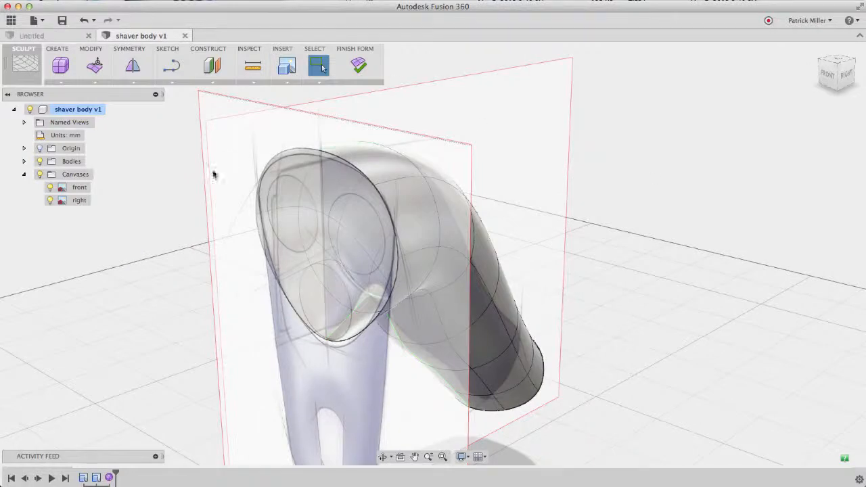
left_click(40, 175)
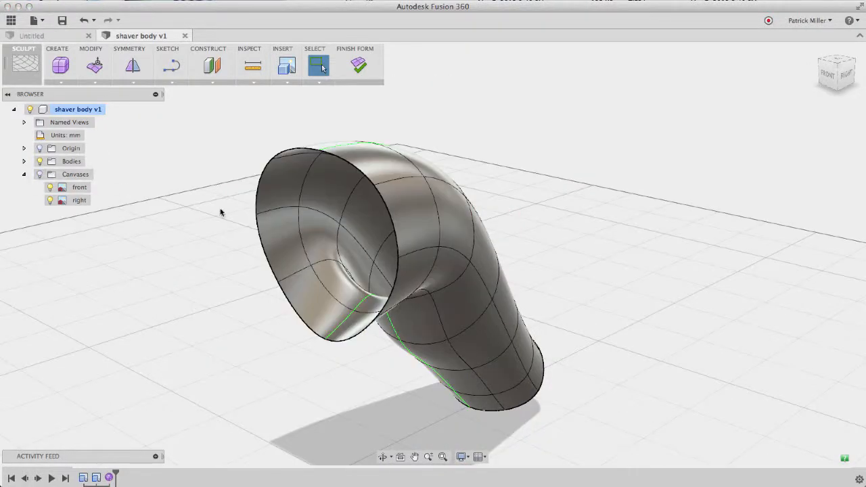
scroll(221, 219, "down", 4)
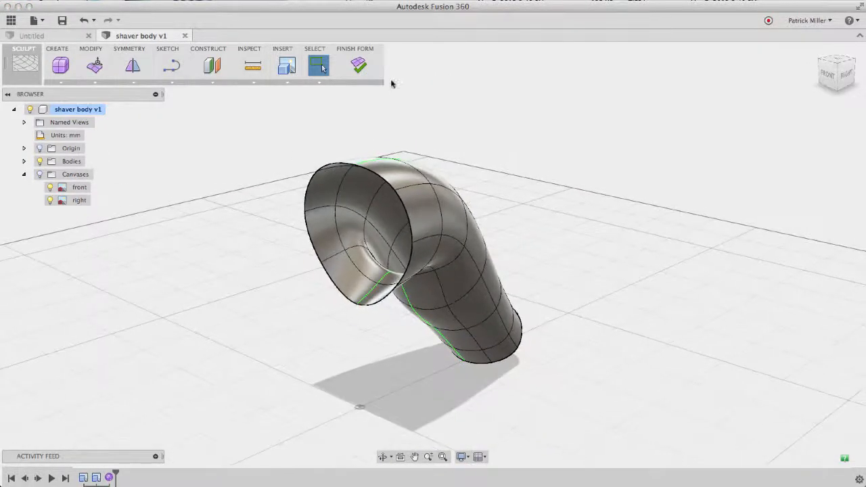
left_click(363, 68)
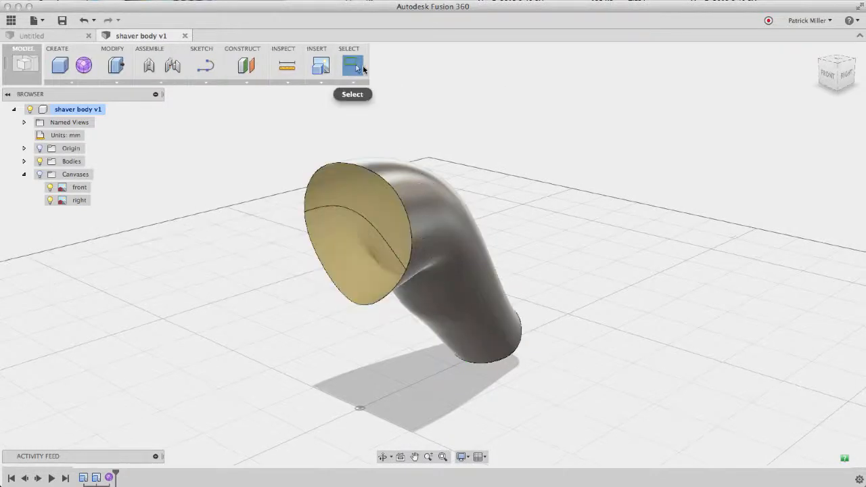
Step: Switch to the Patch workspace and patch the head opening's edge as a new body with Connected continuity
scroll(461, 120, "left", 5, "shift")
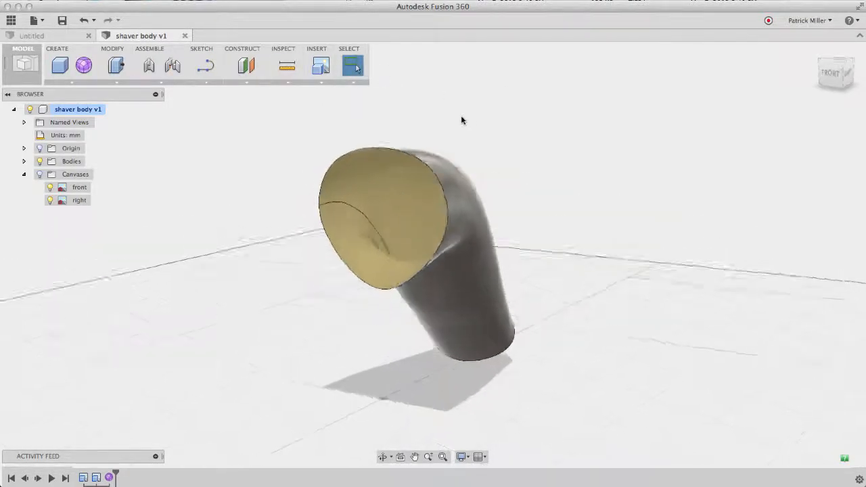
scroll(462, 120, "right", 8, "shift")
scroll(462, 121, "right", 5, "shift")
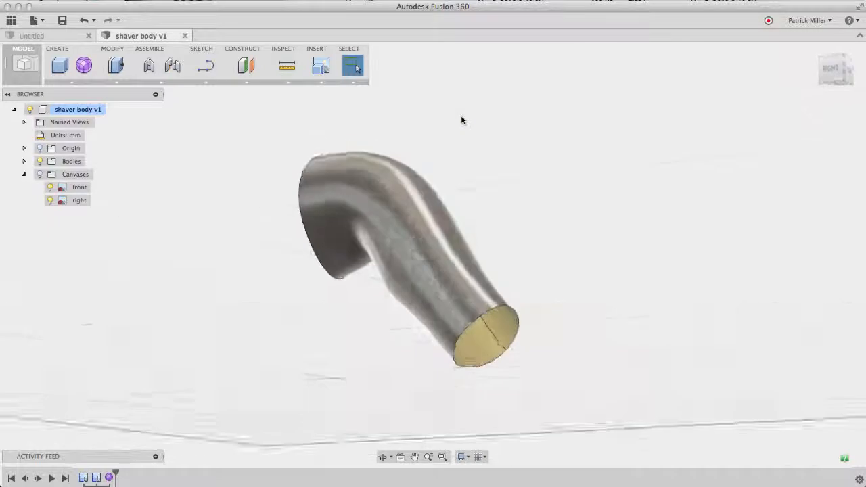
scroll(462, 120, "left", 8, "shift")
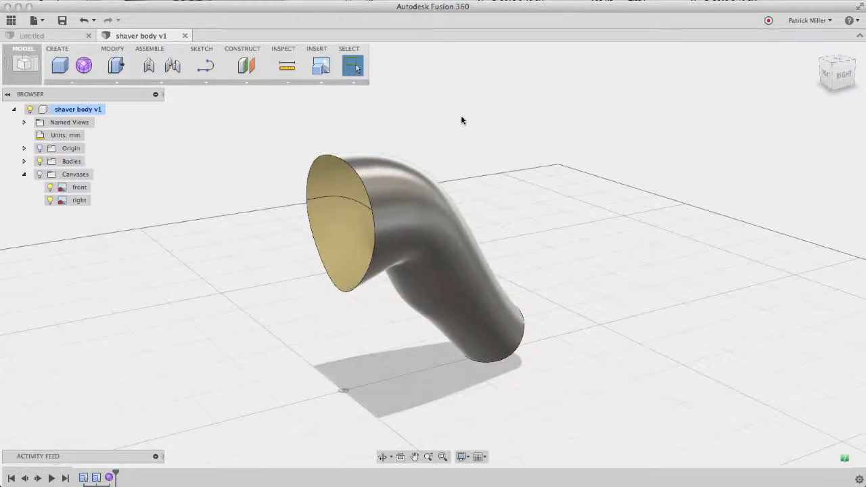
scroll(462, 120, "right", 5, "shift")
scroll(462, 121, "left", 5, "shift")
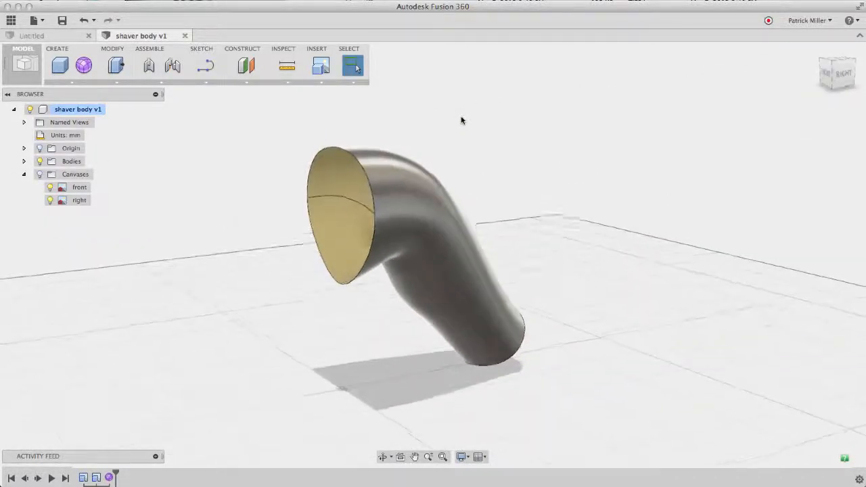
left_click(31, 64)
left_click(28, 139)
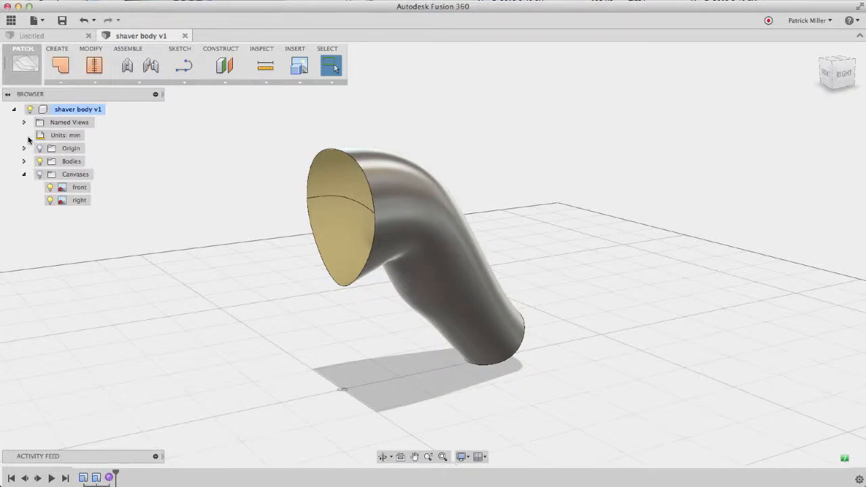
left_click(61, 65)
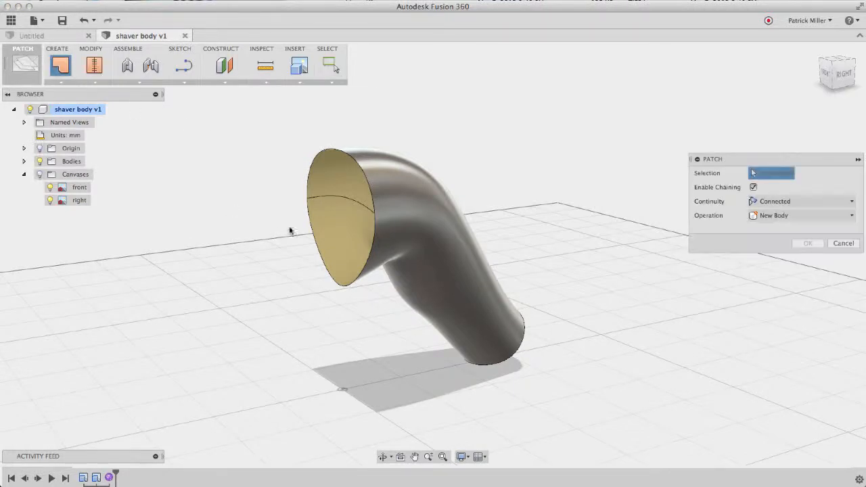
left_click(310, 226)
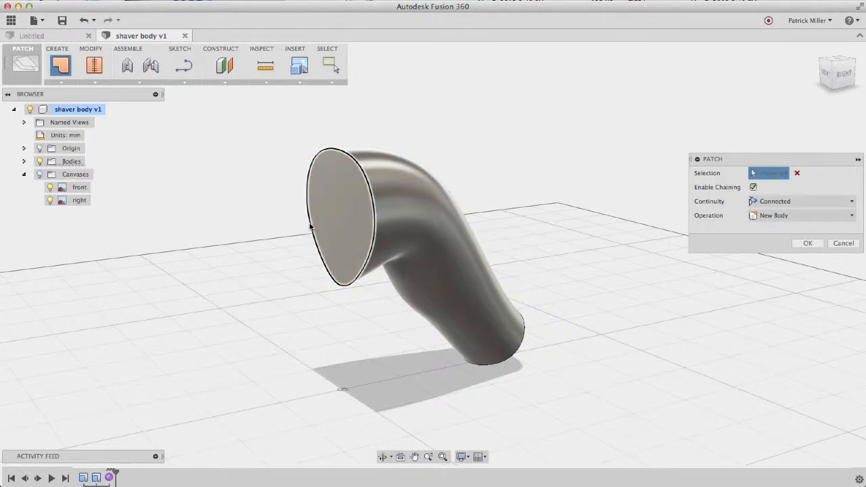
left_click(807, 244)
Step: Expand the list of bodies and highlight Body1 and Body2 in turn to identify each surface
left_click(25, 161)
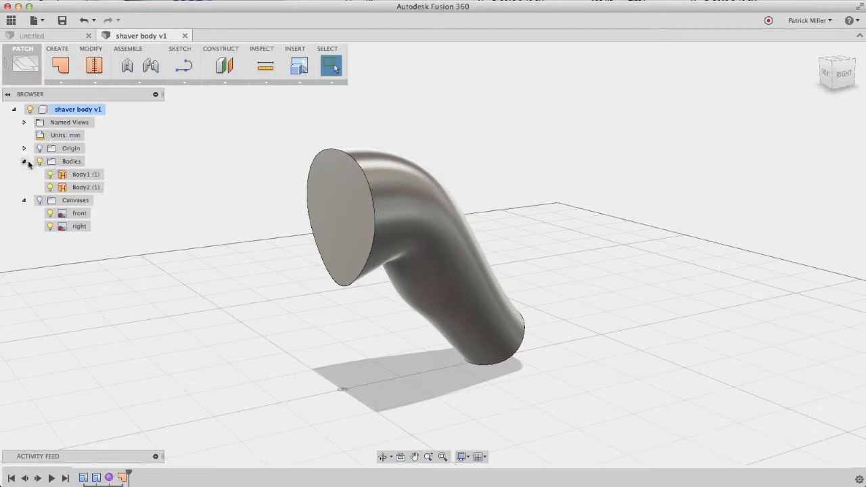
left_click(85, 175)
left_click(86, 188)
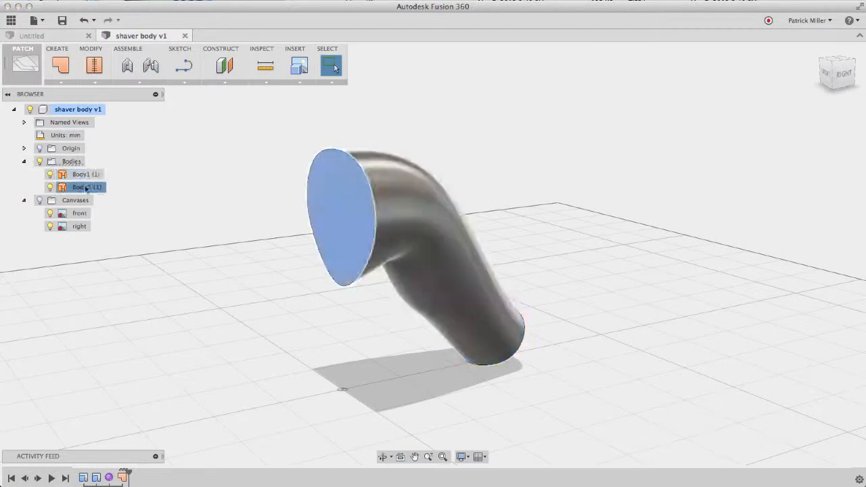
Step: Patch the open edge at the handle's lower end as a new body with Curvature continuity
left_click(213, 205)
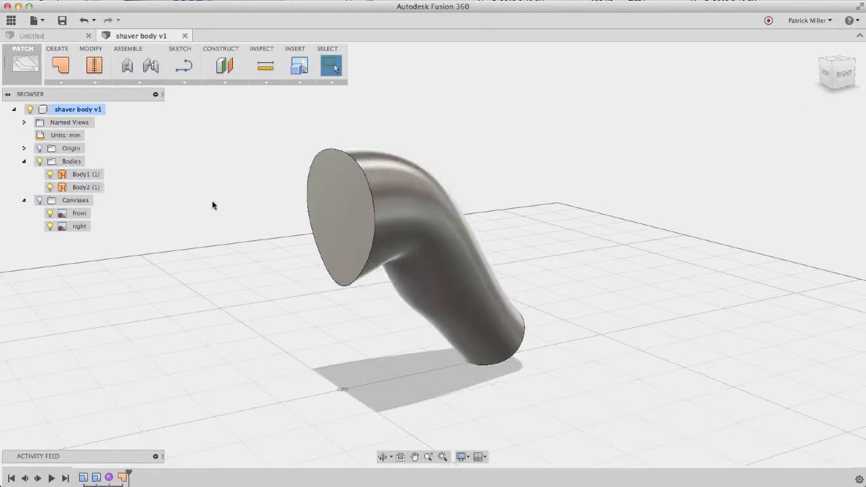
left_click(61, 65)
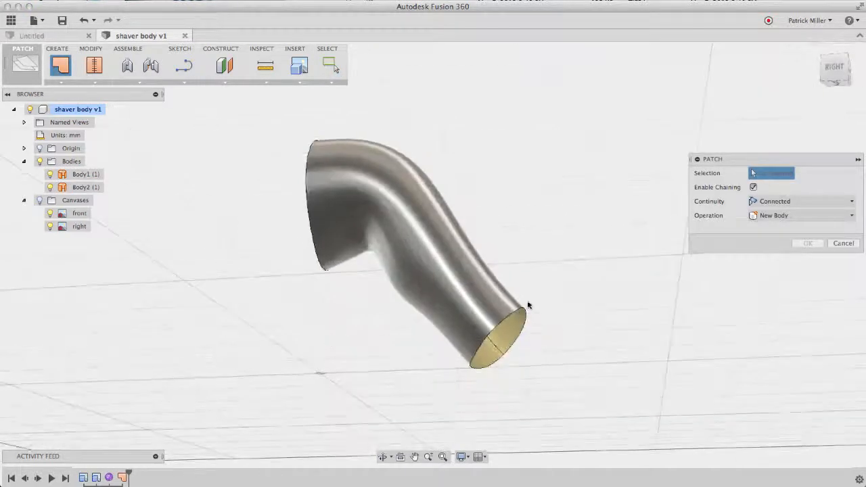
left_click(508, 319)
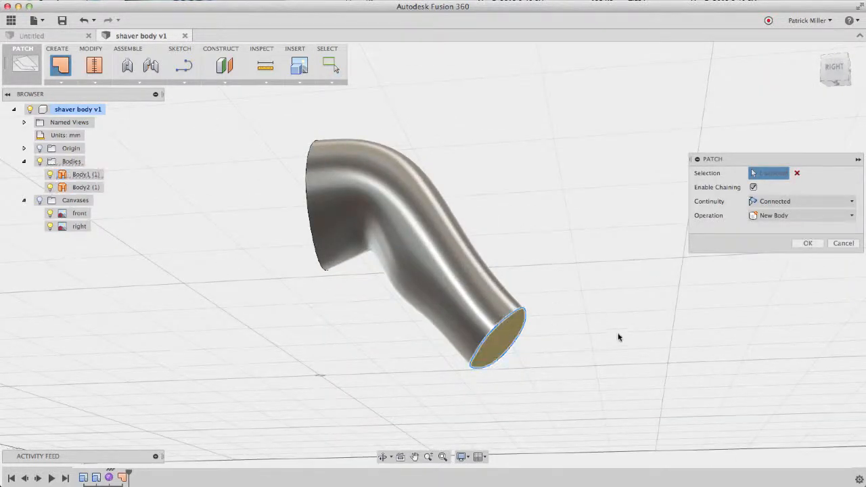
left_click(793, 203)
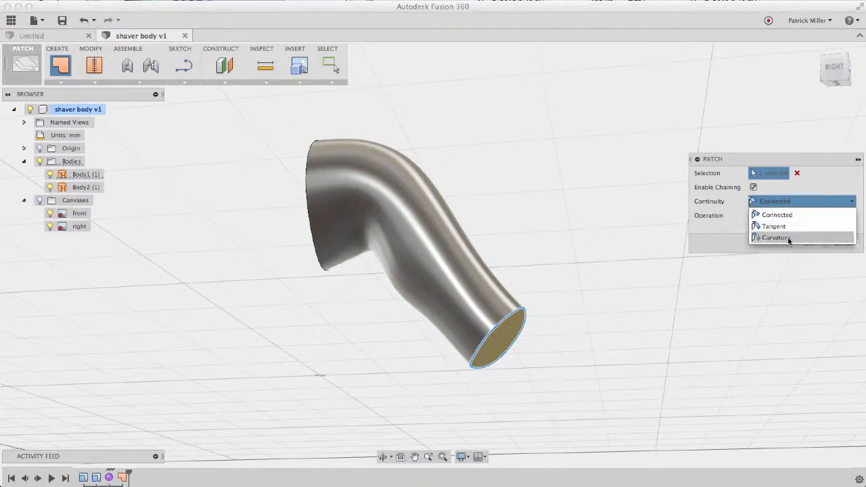
left_click(788, 238)
scroll(587, 319, "up", 5)
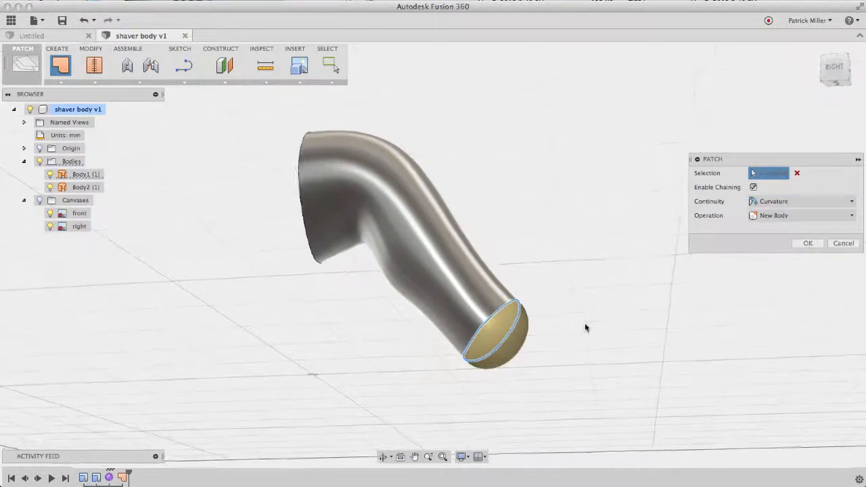
left_click(809, 243)
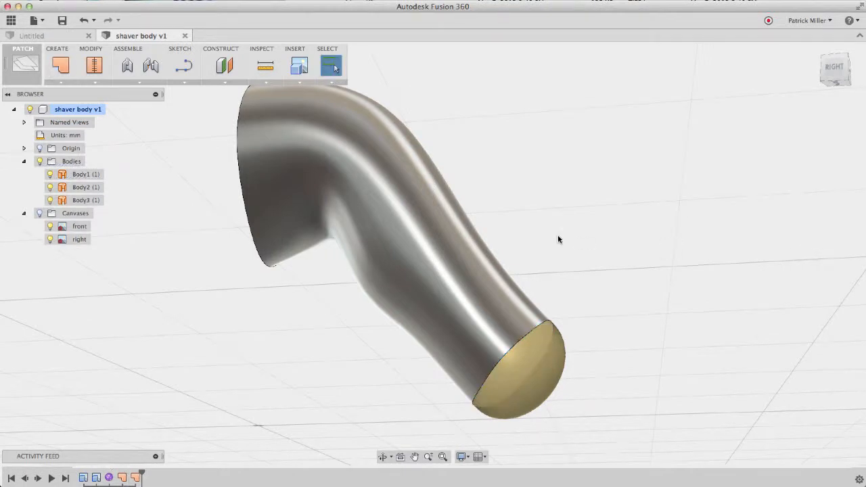
Step: Stitch the sculpted body, head patch and handle end patch into one new body with 0.01 mm tolerance, and check the result
left_click(95, 67)
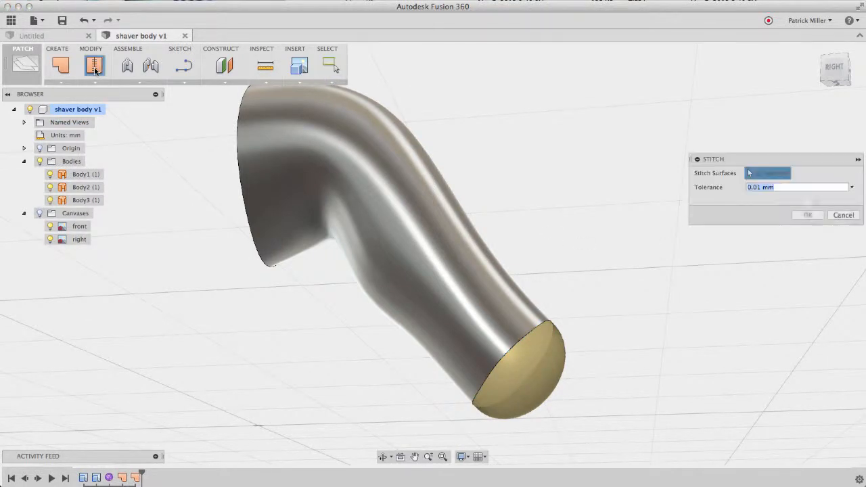
left_click(501, 384)
left_click(437, 322)
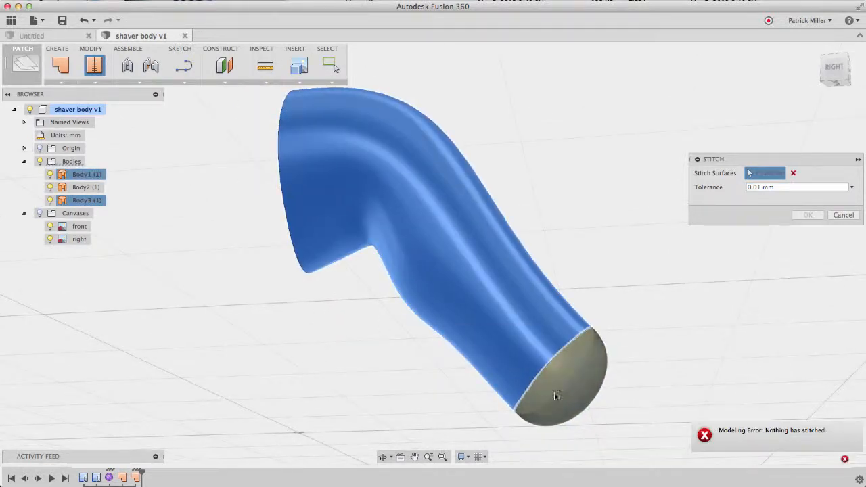
middle_click_drag(396, 381, 396, 380, "shift")
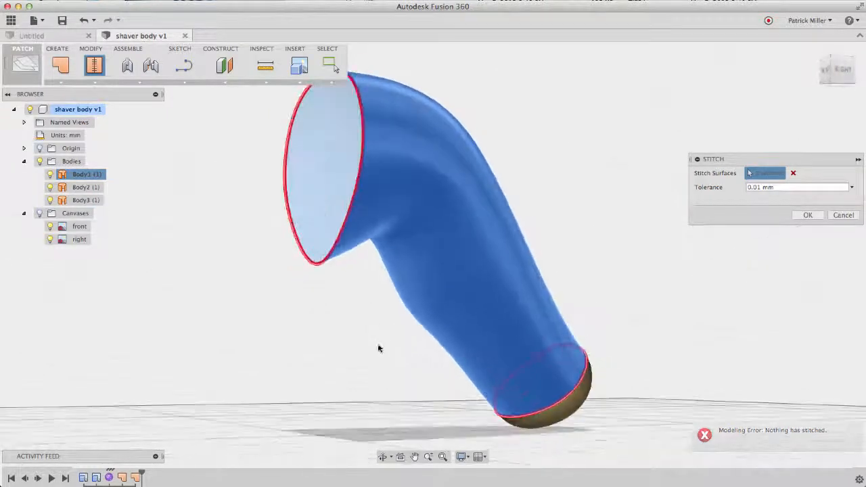
left_click(322, 226)
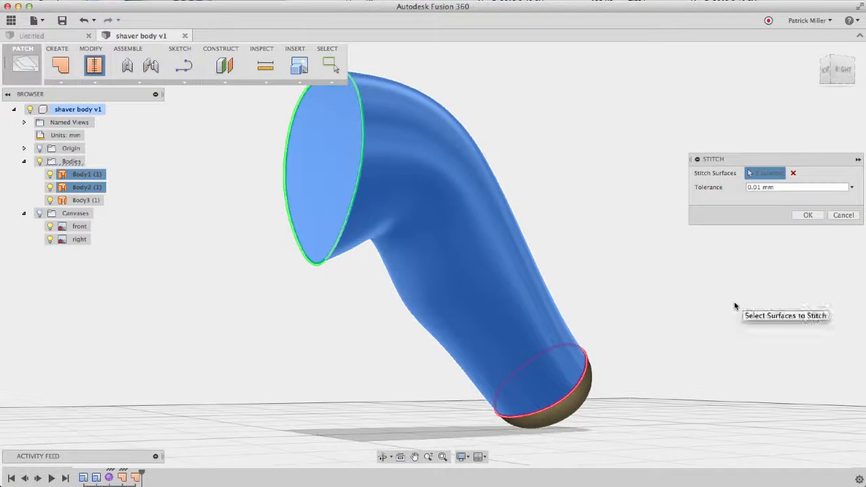
left_click(560, 418)
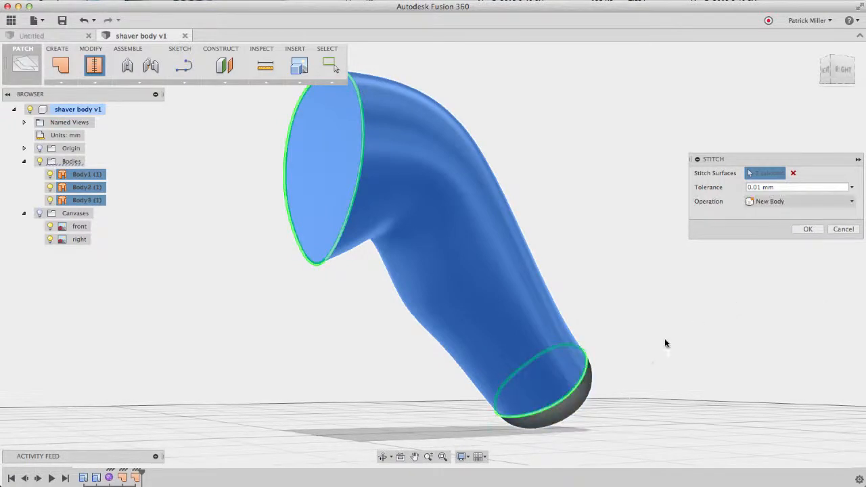
left_click(809, 229)
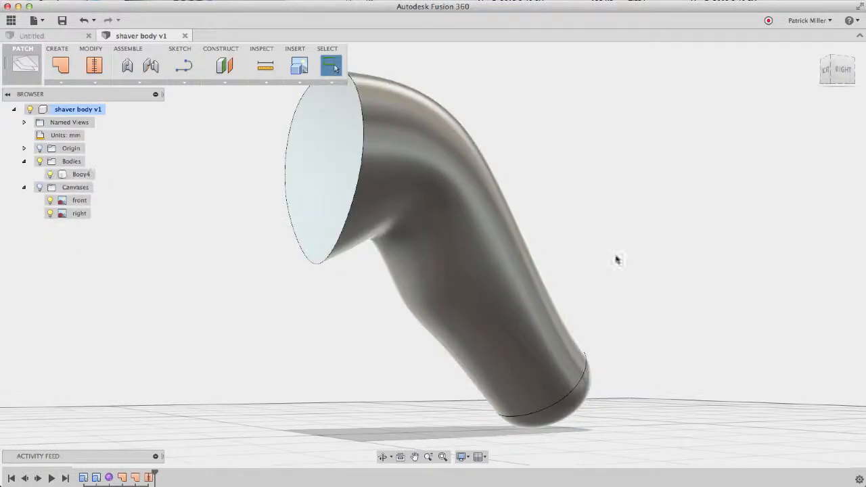
double_click(84, 173)
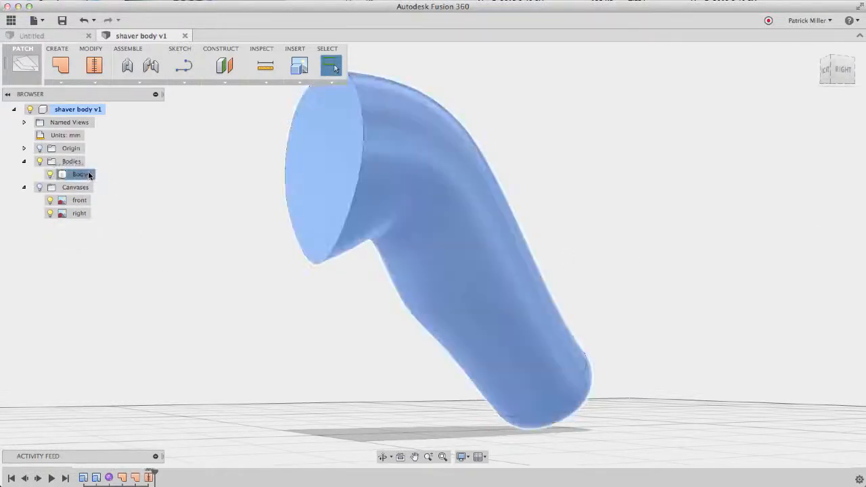
left_click(193, 235)
Step: Switch to the Model workspace and shell the body inward by 1.5 mm, removing the flat head face
scroll(192, 235, "up", 5, "shift")
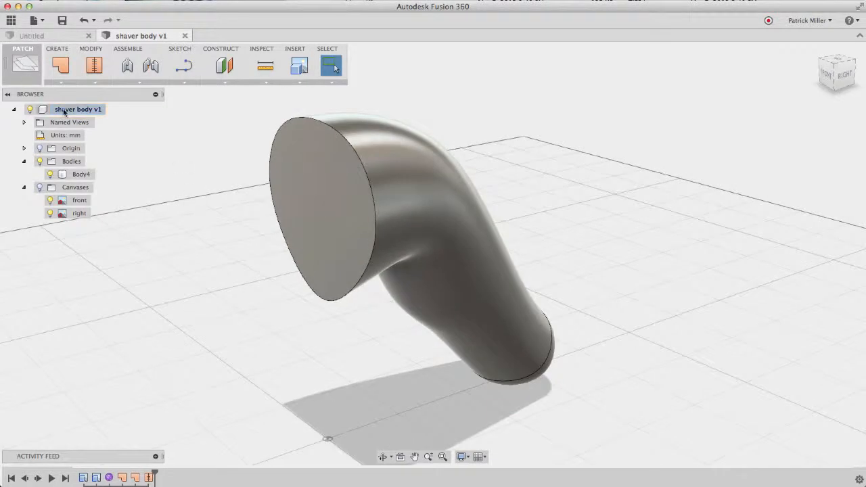
left_click(25, 65)
left_click(25, 107)
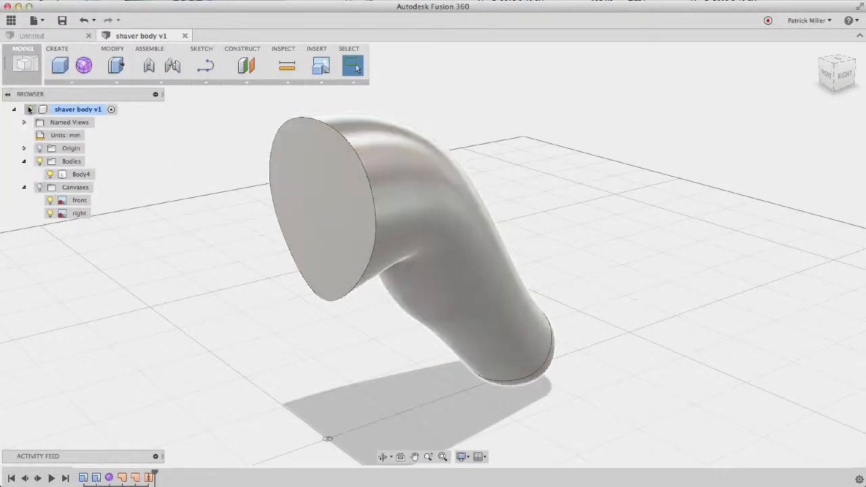
left_click(123, 84)
left_click(132, 138)
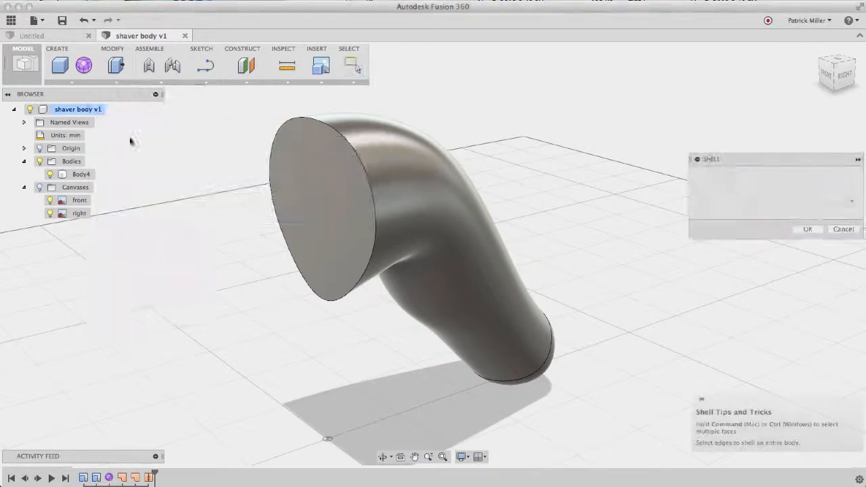
left_click(322, 206)
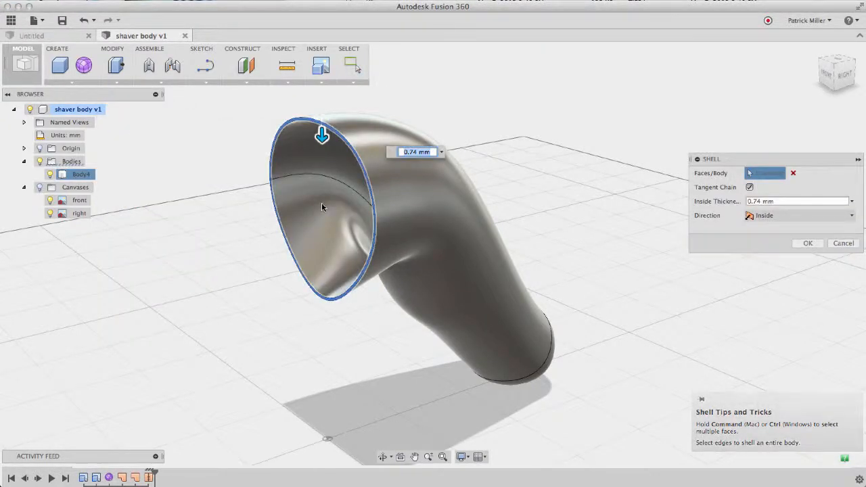
type("1.5")
key("Return")
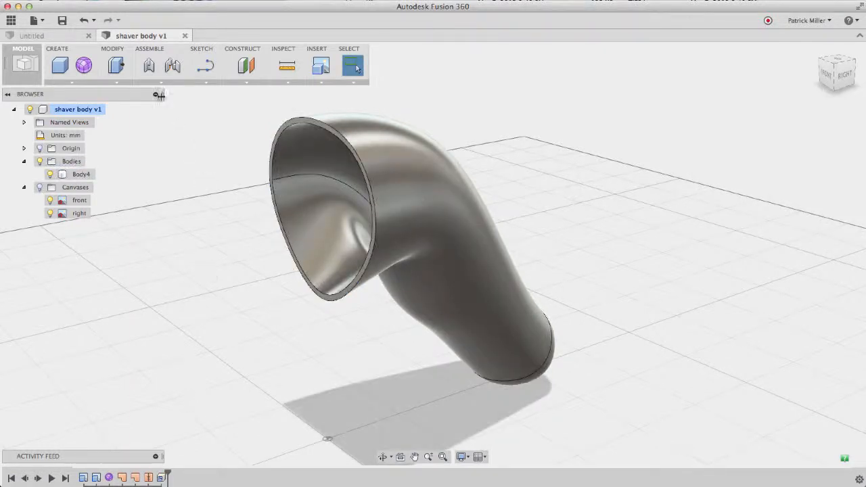
Step: Split the shelled body into two halves using the vertical origin plane along its symmetry line
left_click(116, 82)
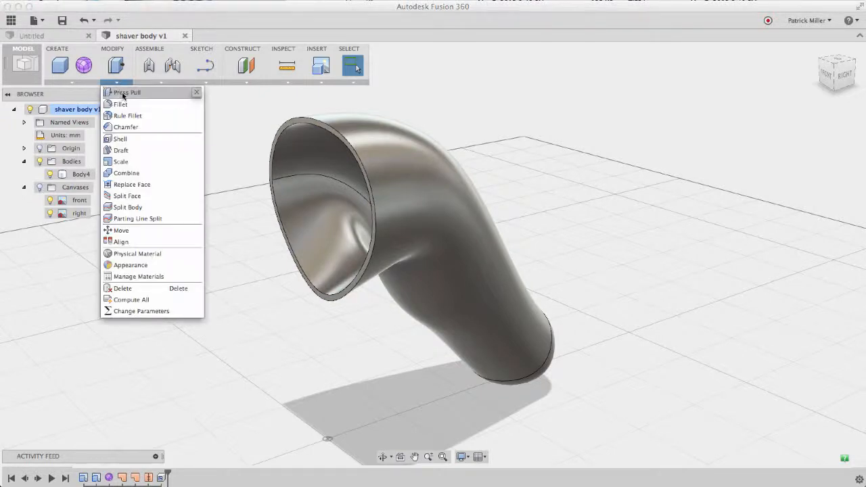
left_click(128, 207)
left_click(367, 141)
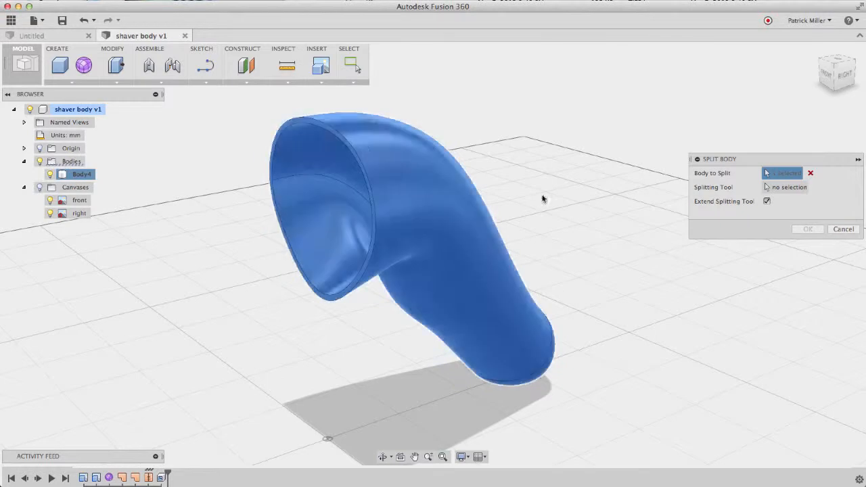
left_click(773, 190)
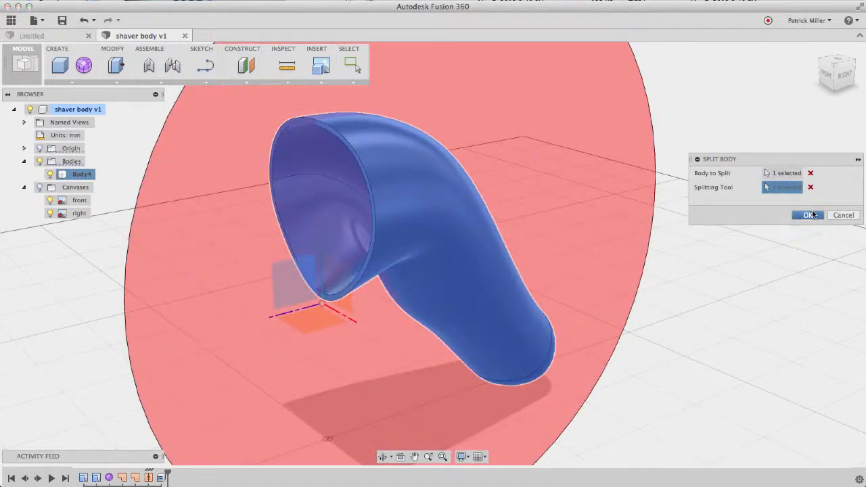
left_click(809, 215)
Step: Hide and show Body4 and Body5 in turn to inspect the two halves
left_click(49, 174)
left_click(50, 174)
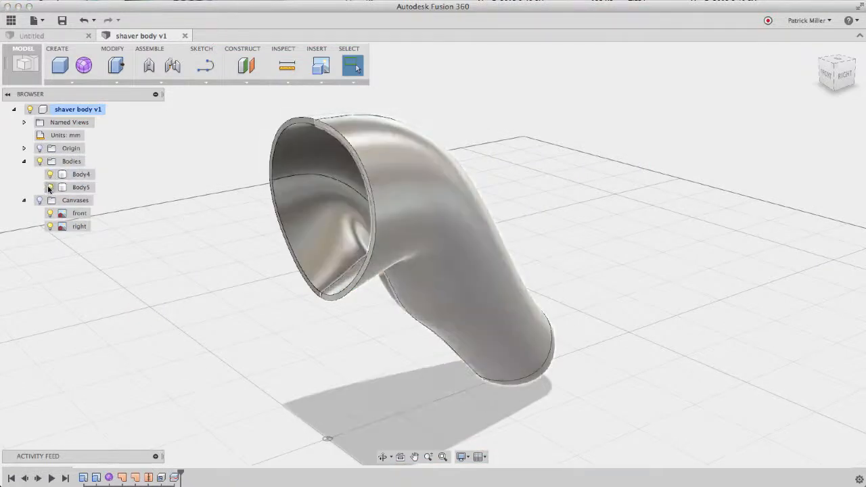
left_click(50, 188)
left_click(49, 187)
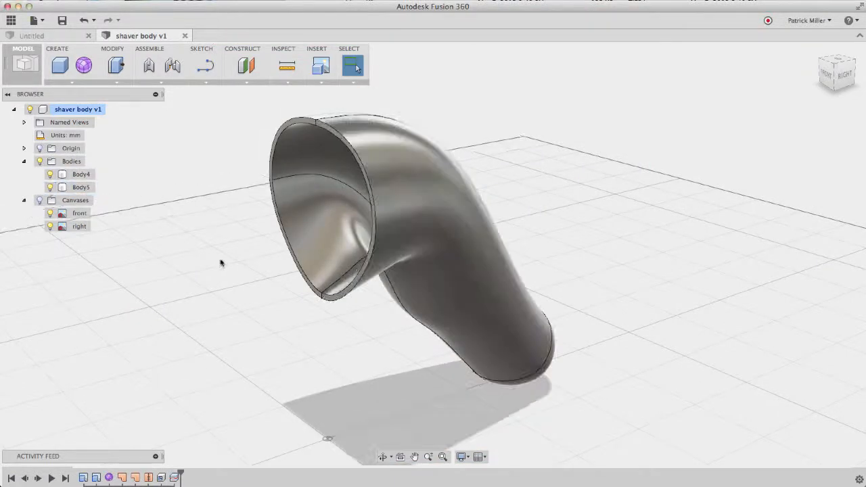
Step: Reopen the sculpted form and, in the right view, scale the handle's three middle edge loops to about 0.63 within the view plane
double_click(108, 478)
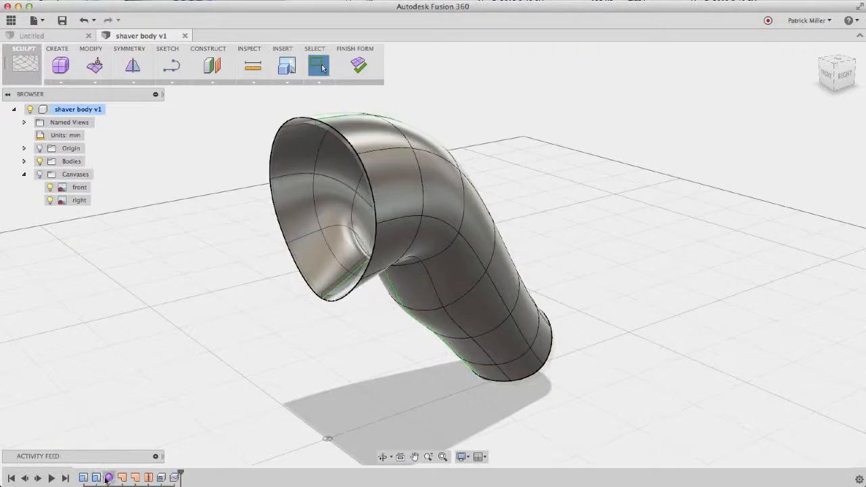
scroll(193, 377, "right", 10, "shift")
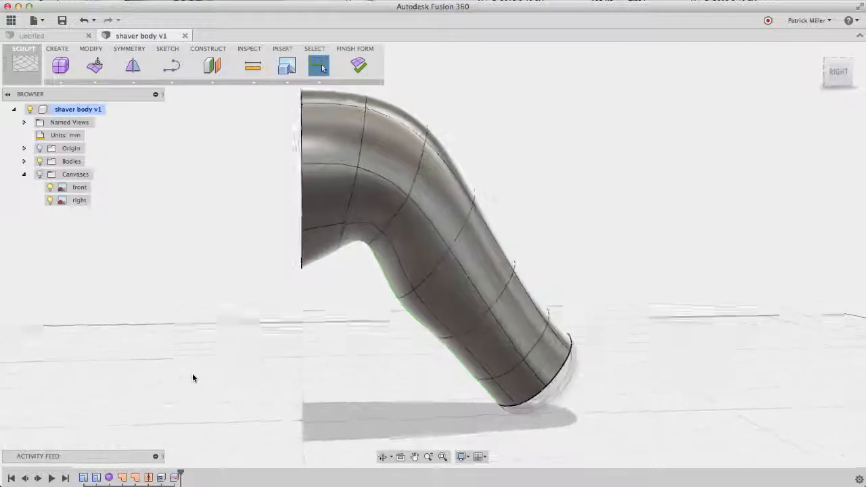
double_click(439, 268)
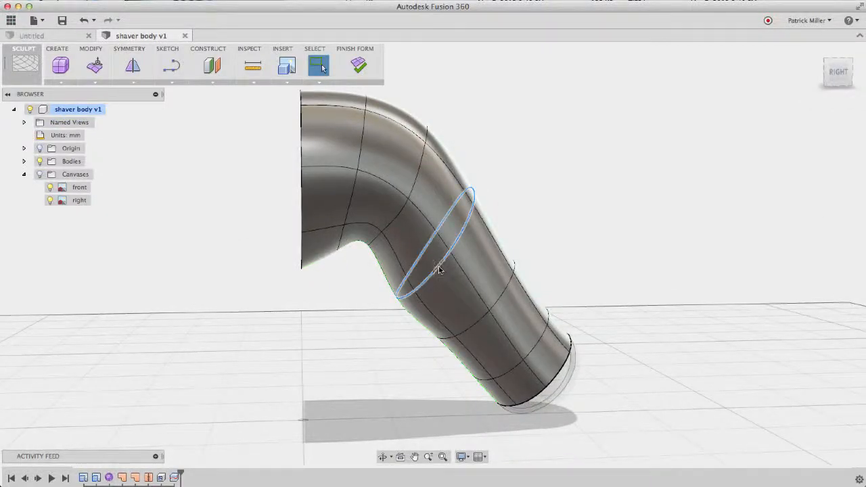
double_click(517, 365, "shift")
right_click(600, 251)
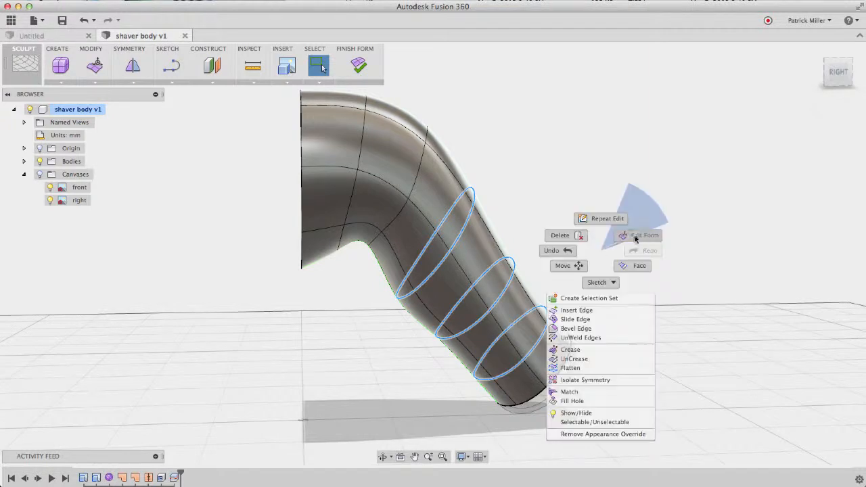
left_click(636, 236)
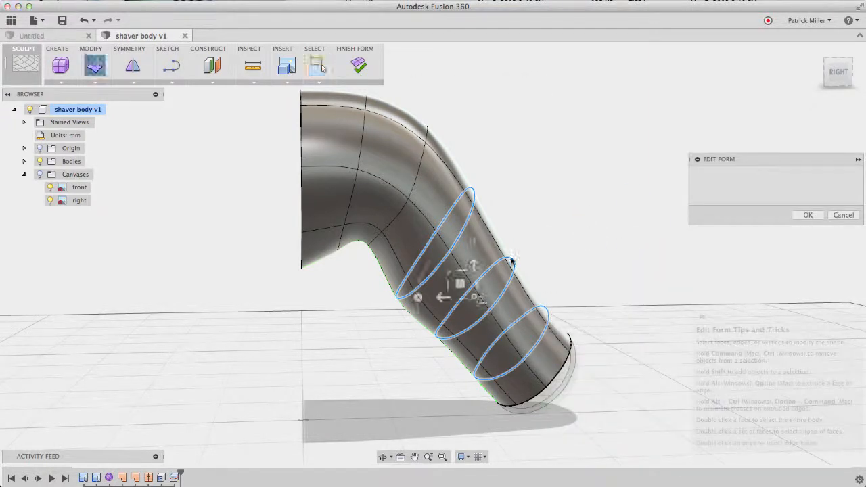
left_click(835, 76)
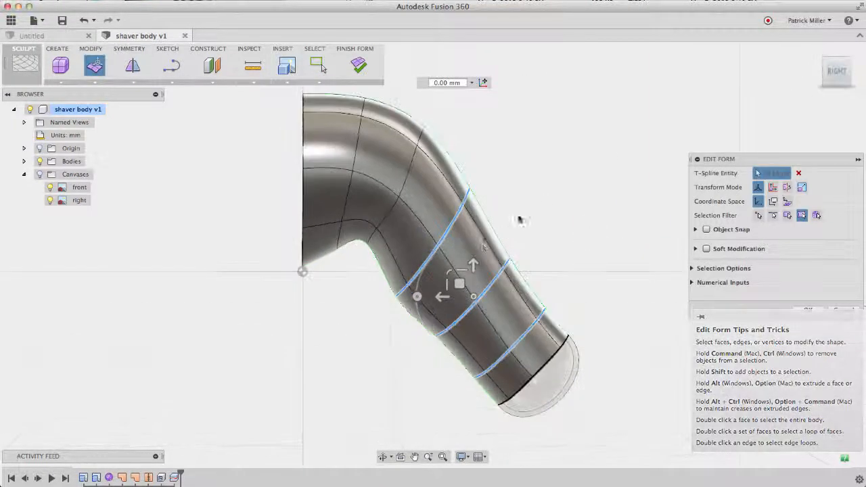
left_click_drag(448, 273, 456, 283)
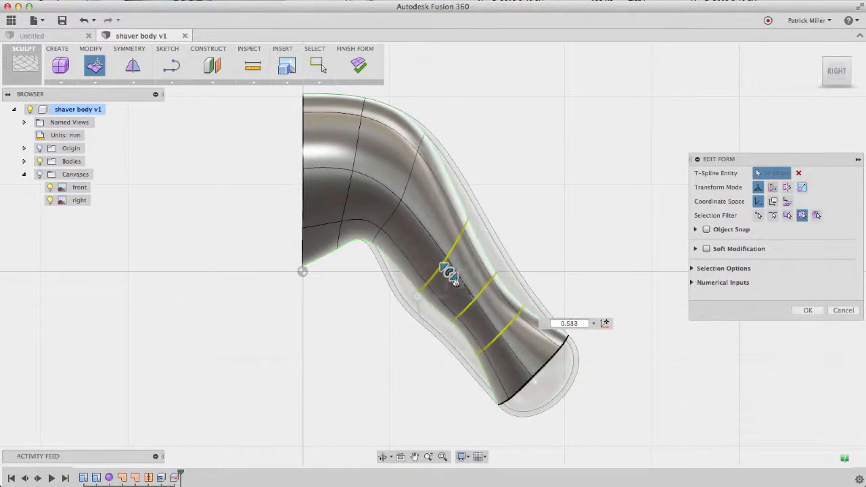
Step: In the front view, scale the same three edge loops to about 0.72 within the view plane and accept the form edit
left_click(825, 78)
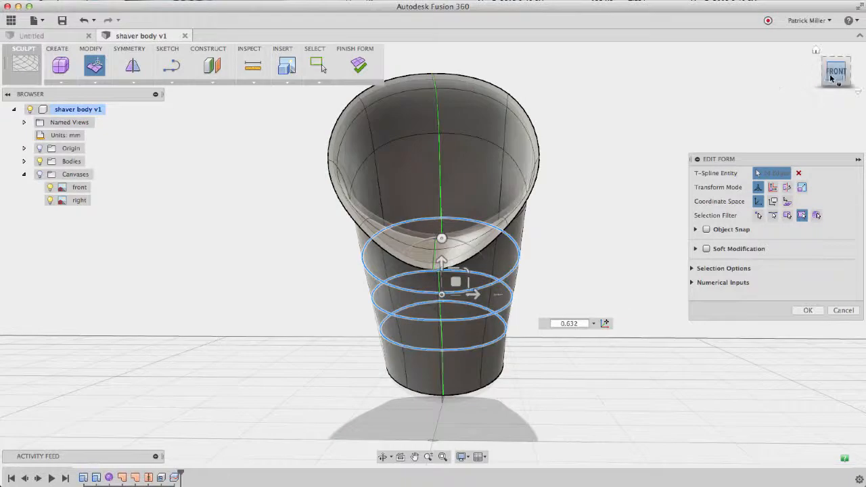
left_click_drag(465, 272, 457, 277)
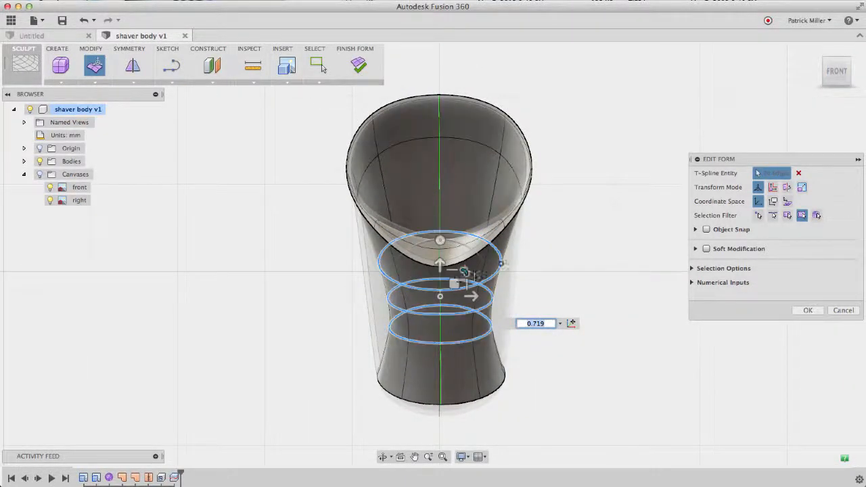
right_click(572, 251)
left_click(611, 250)
Step: Finish the form to update the patched, shelled and split body, and inspect the narrowed handle
middle_click_drag(654, 194, 654, 195, "shift")
left_click(358, 64)
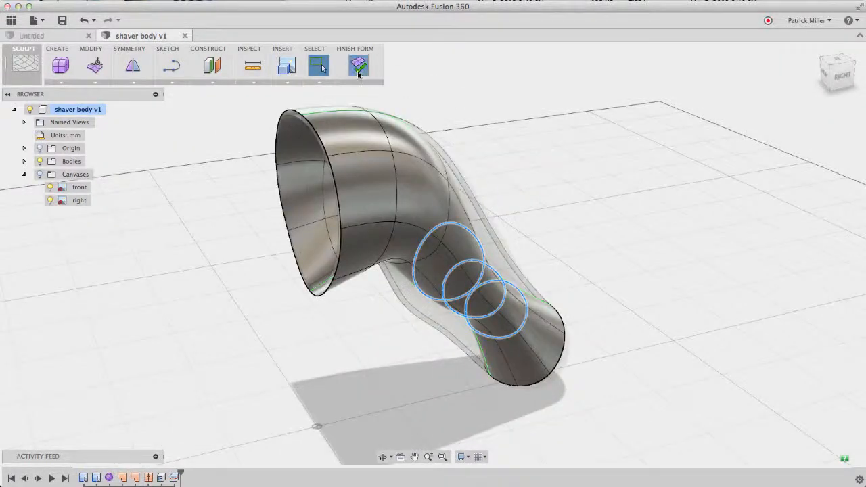
middle_click_drag(576, 124, 576, 124, "shift")
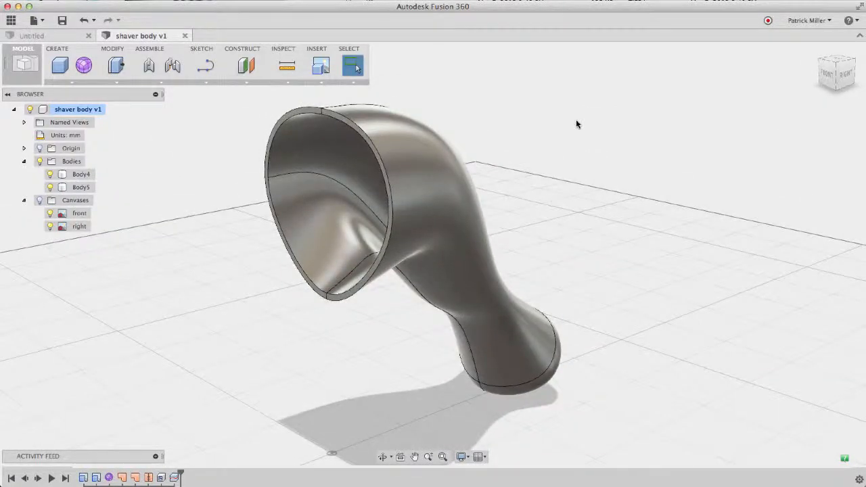